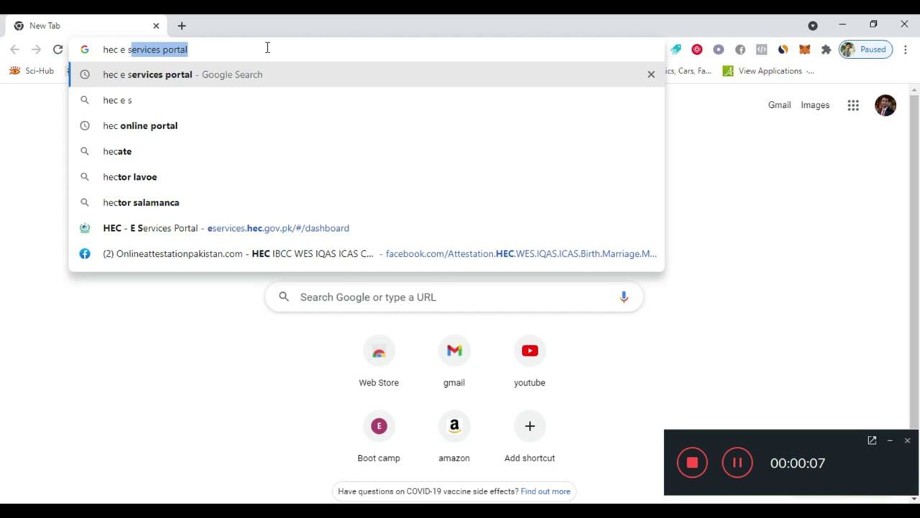
Search Google for 'hec e services portal' from the Chrome address bar
type("es ")
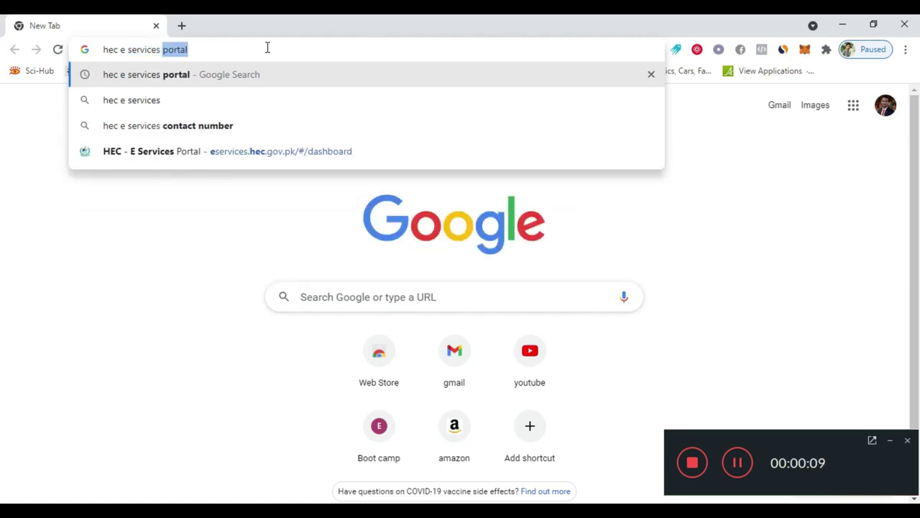
type("portal")
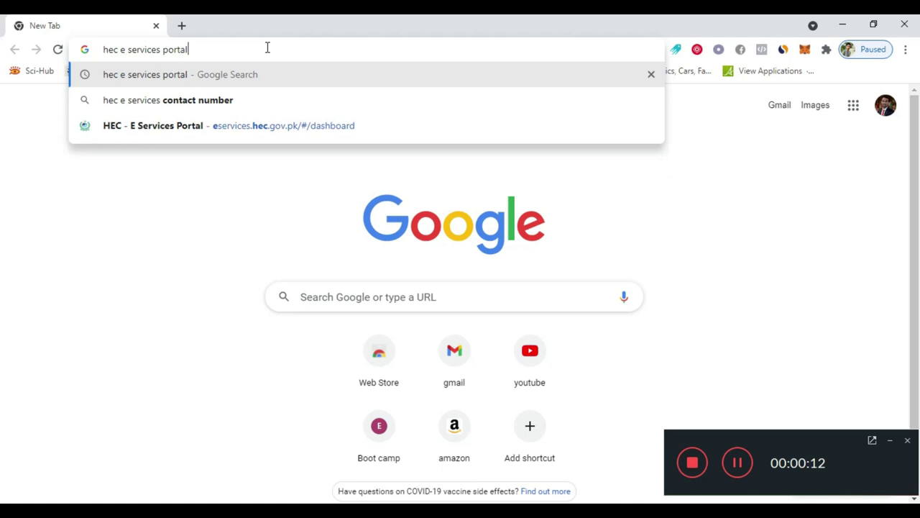
key("Return")
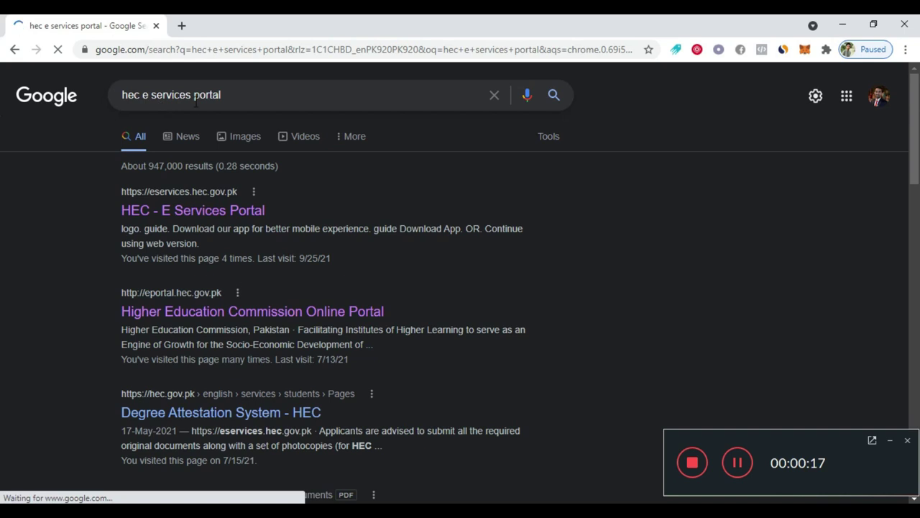
Open the HEC E-Services Portal result and submit the account's CNIC number
left_click(173, 209)
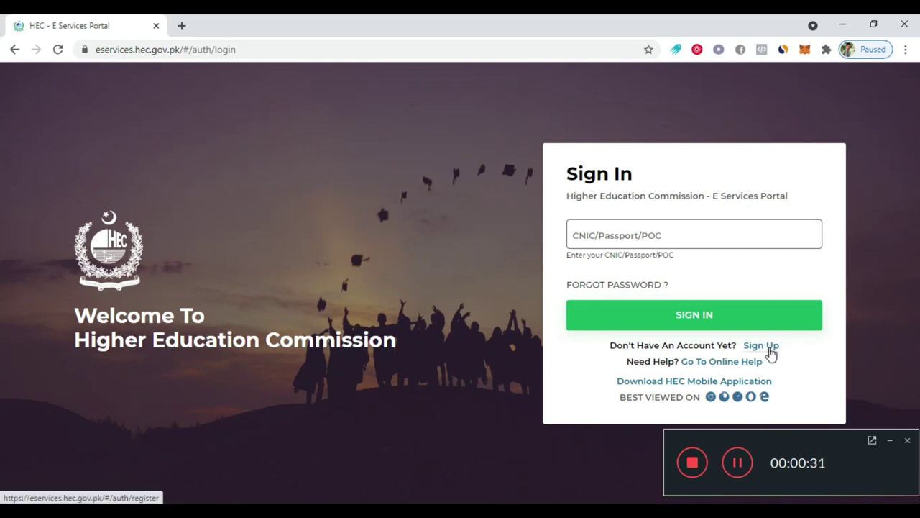
left_click(616, 237)
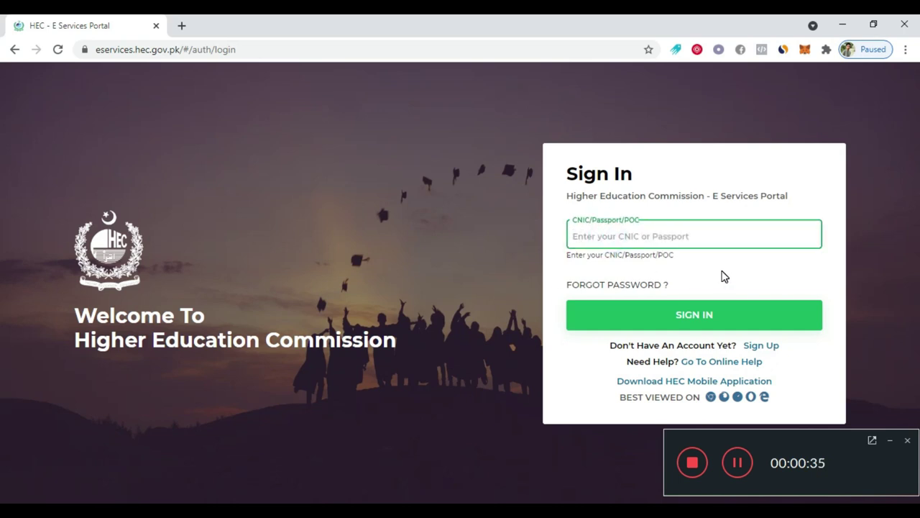
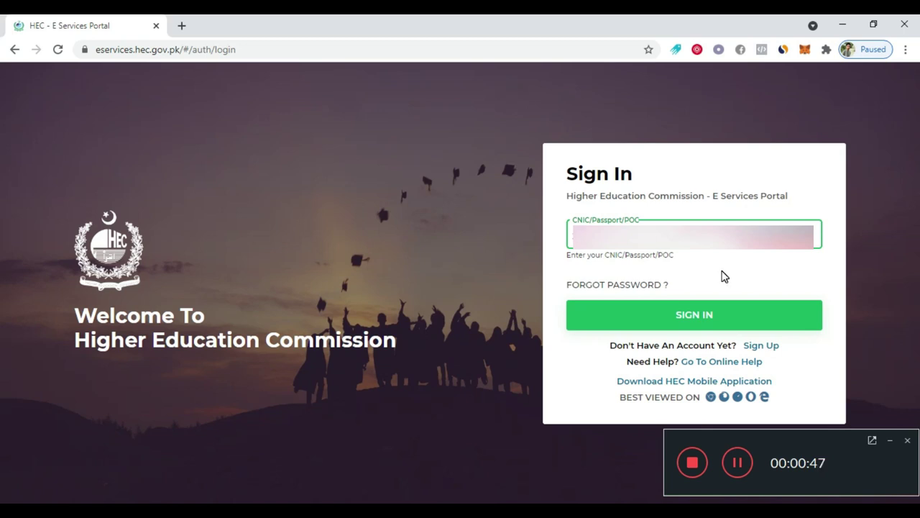
left_click(724, 277)
left_click(700, 320)
Enter the account password and sign in
left_click(696, 260)
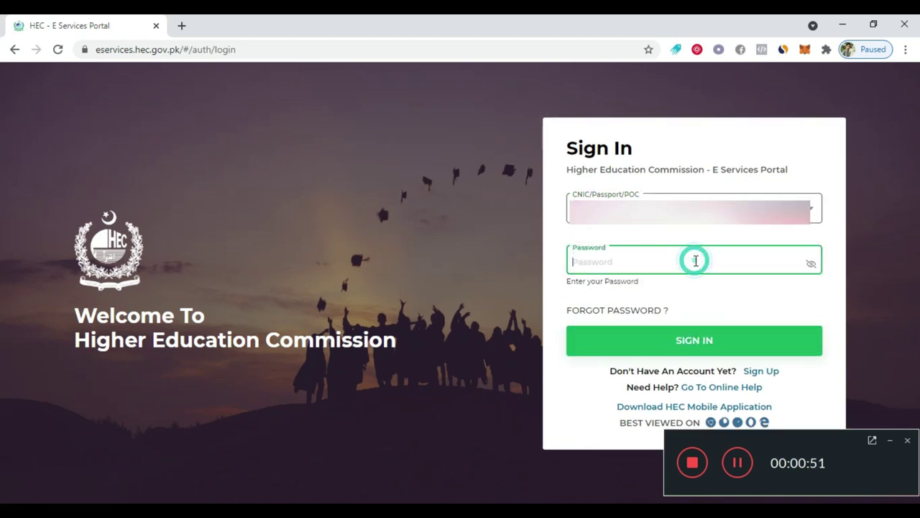
type("••••••••")
key("Return")
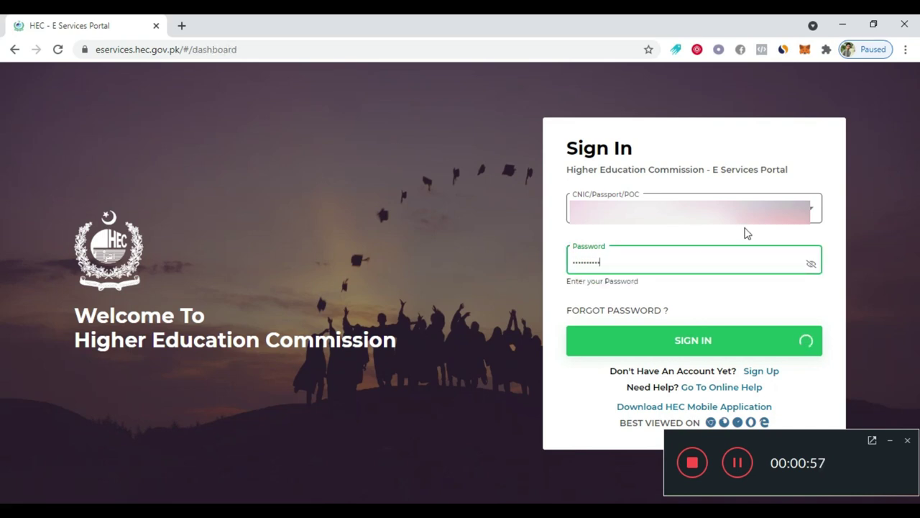
Open Update Profile from the dashboard and advance to Address Information
scroll(403, 316, "down", 4)
scroll(557, 312, "up", 4)
scroll(561, 310, "down", 10)
scroll(647, 291, "up", 5)
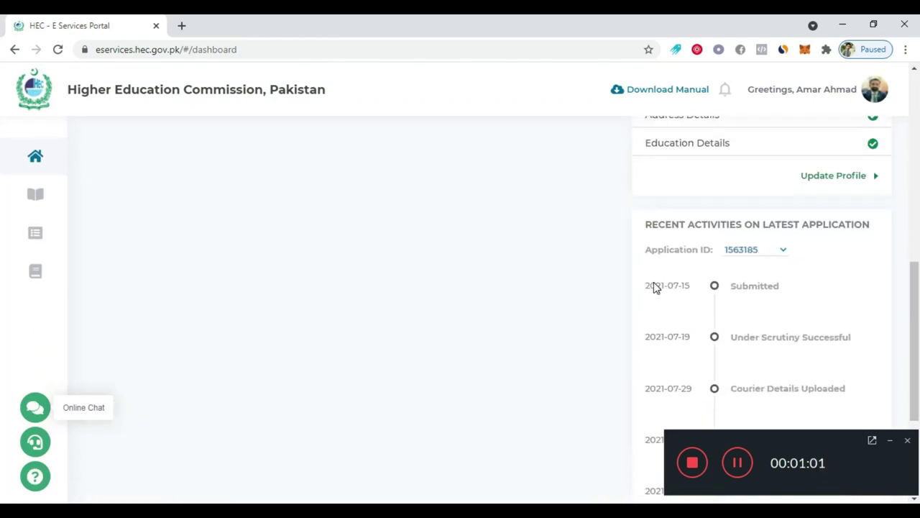
scroll(761, 297, "up", 3)
scroll(752, 294, "down", 3)
left_click(829, 314)
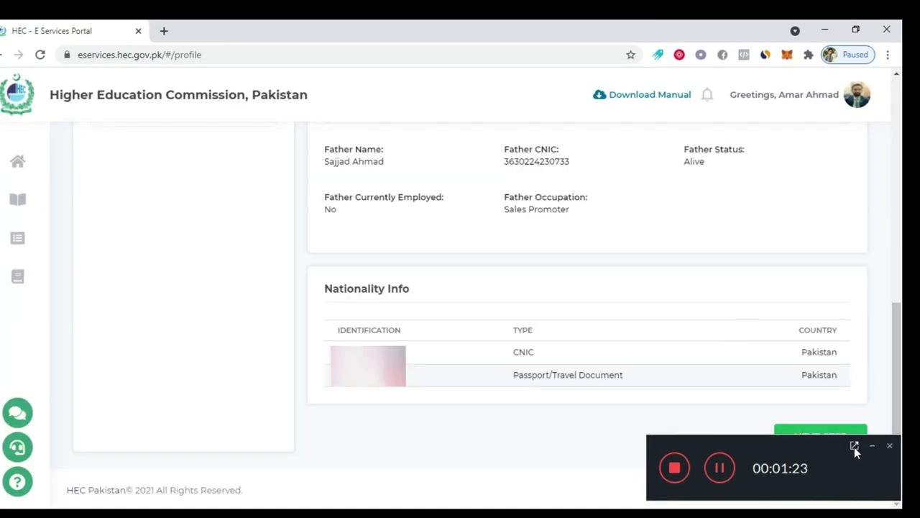
left_click(873, 447)
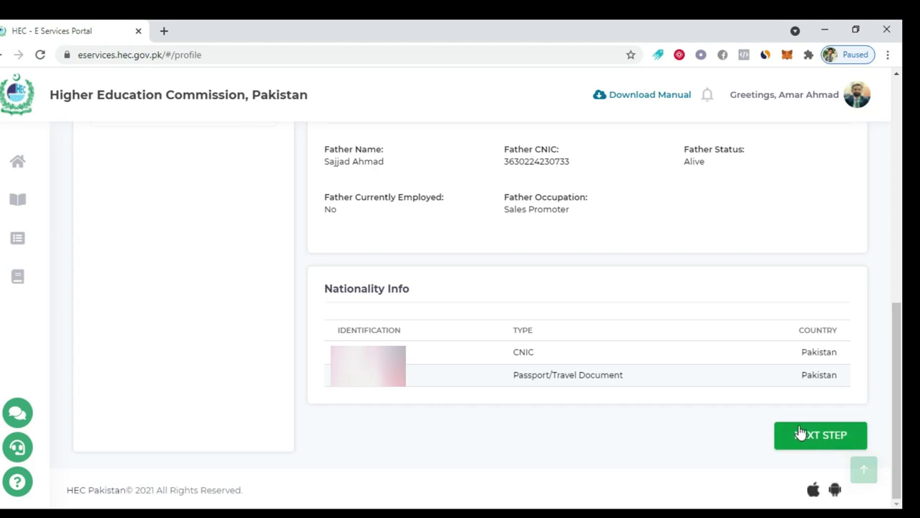
left_click(802, 435)
Advance to Education Details and review the matric, intermediate, bachelor and M-Phil records
scroll(427, 284, "up", 1)
scroll(427, 284, "down", 2)
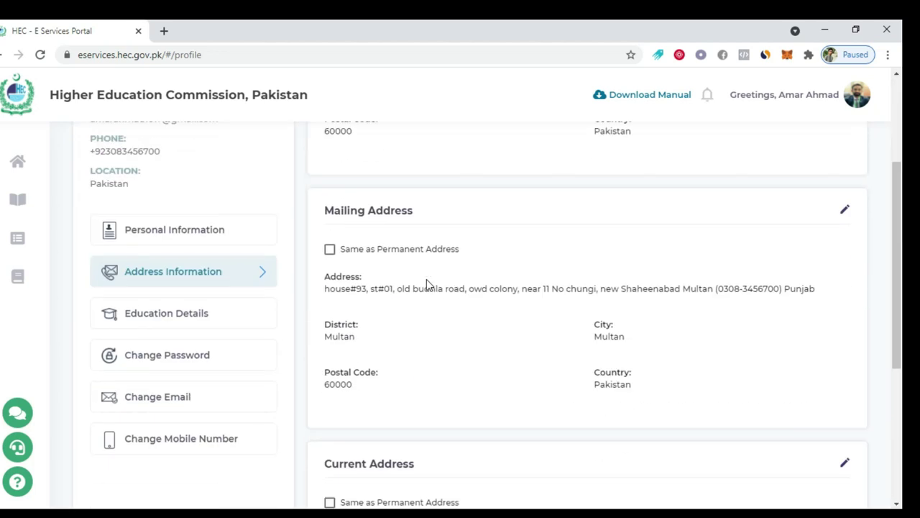
scroll(427, 284, "down", 3)
scroll(441, 285, "up", 3)
scroll(773, 439, "down", 3)
left_click(798, 438)
scroll(446, 345, "down", 2)
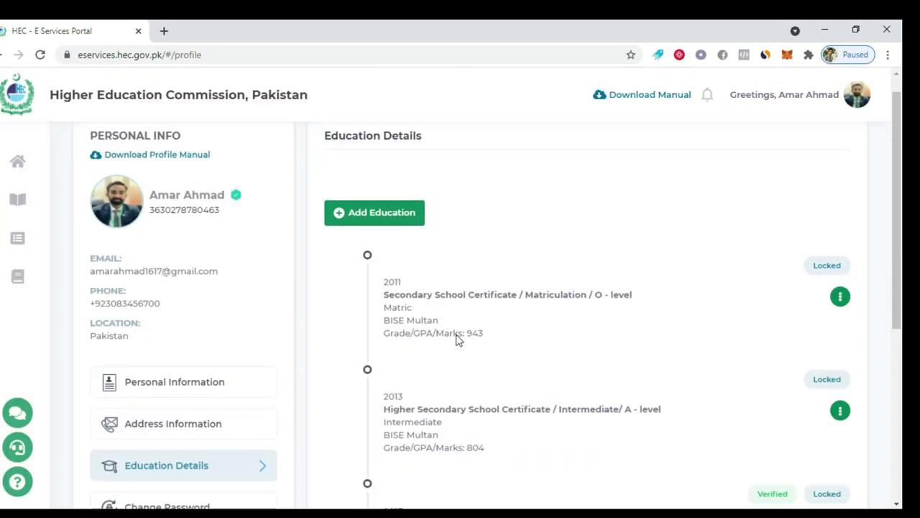
scroll(457, 335, "down", 3)
scroll(461, 335, "up", 5)
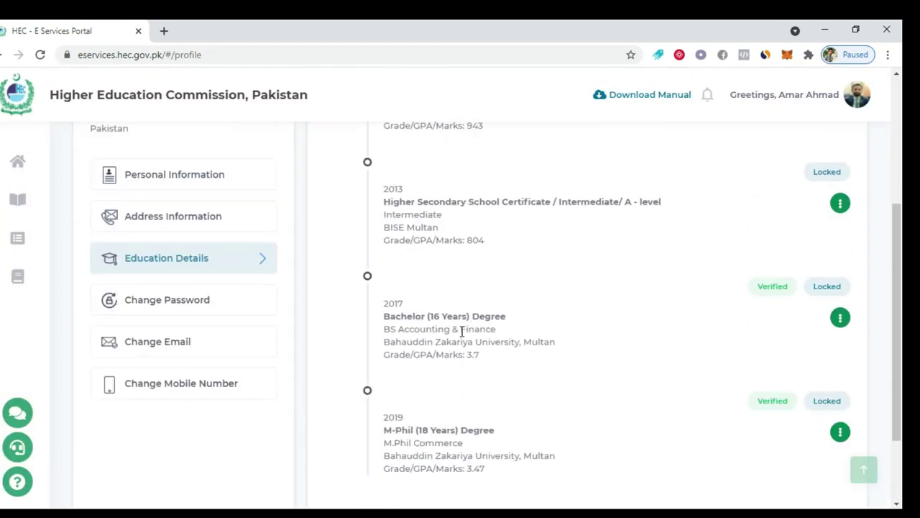
scroll(466, 325, "down", 2)
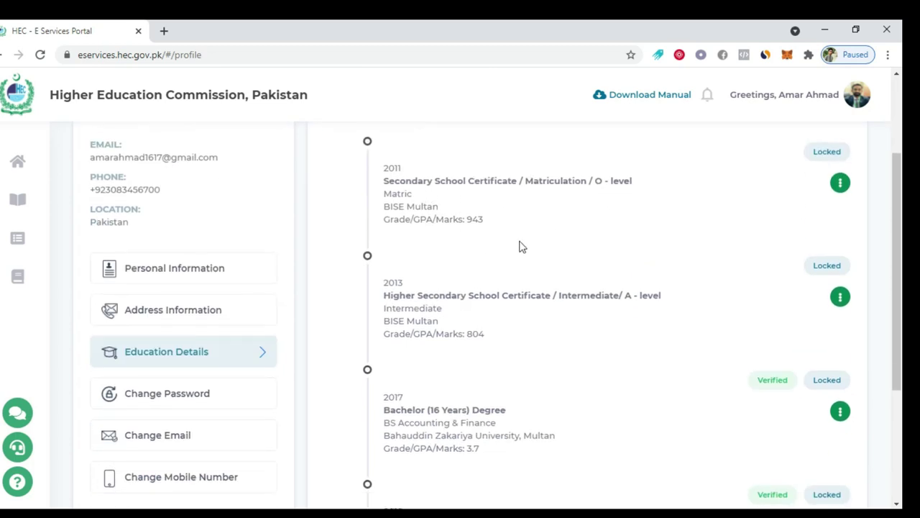
scroll(534, 262, "down", 2)
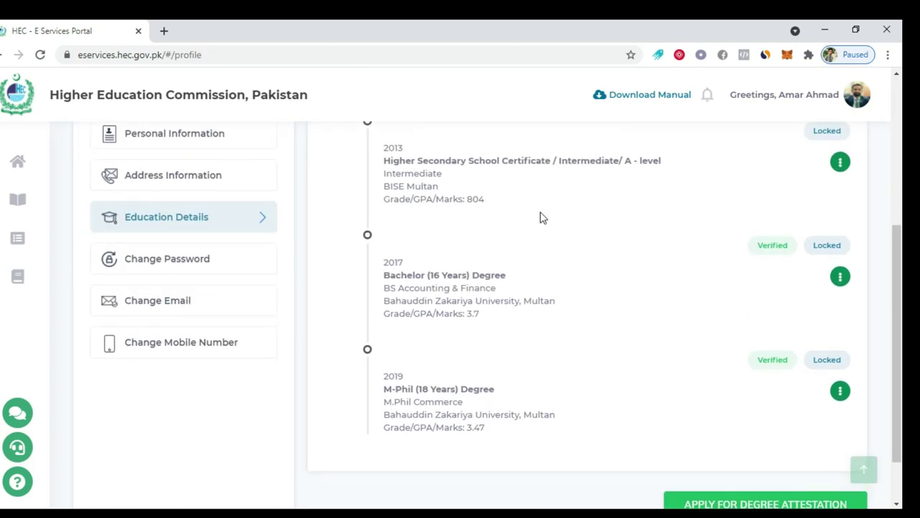
scroll(391, 297, "down", 1)
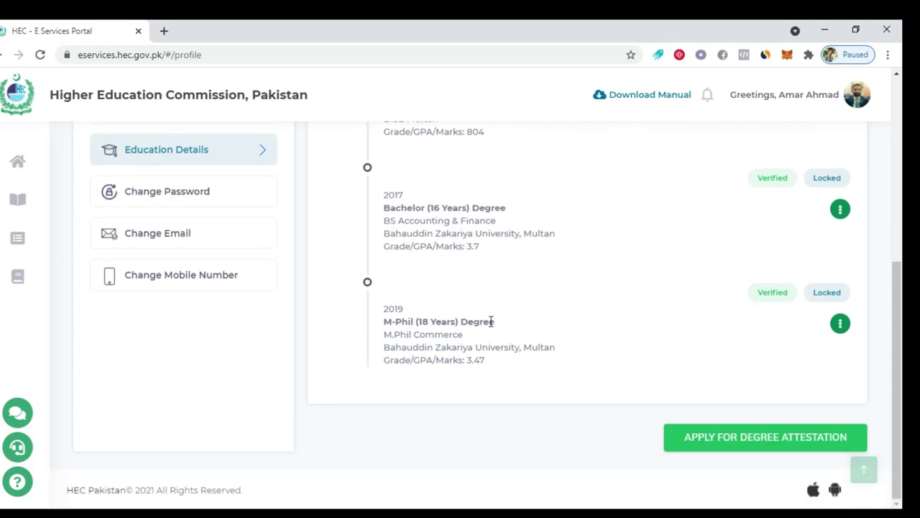
scroll(446, 349, "up", 1)
scroll(603, 379, "down", 1)
Start a degree attestation application, confirm the instructions and proceed to the form
left_click(762, 446)
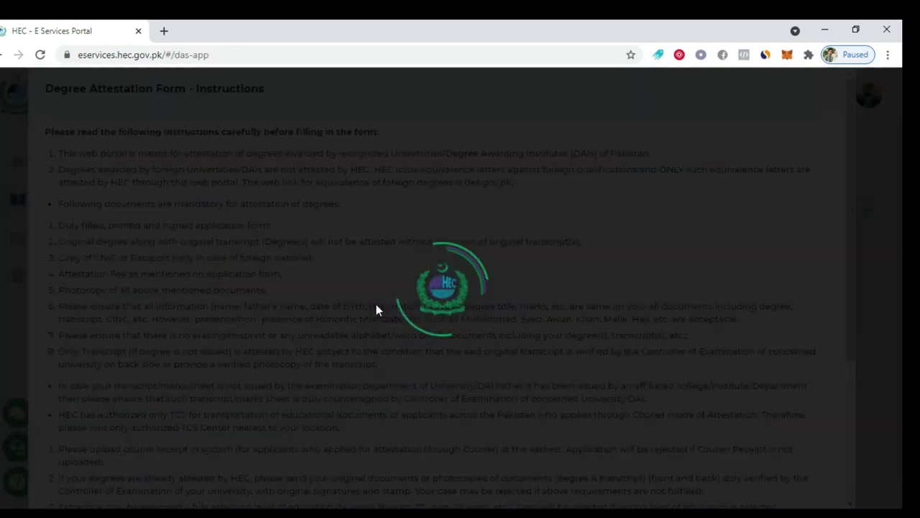
scroll(435, 291, "down", 5)
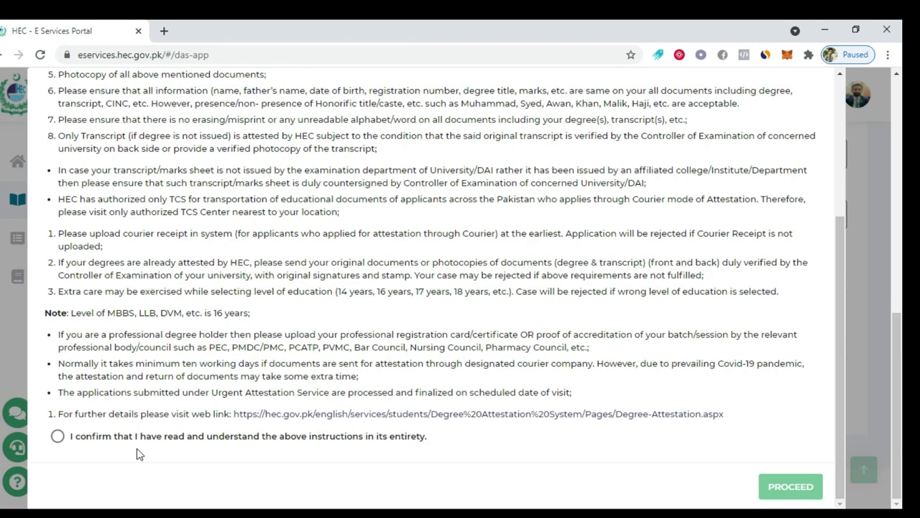
left_click(58, 437)
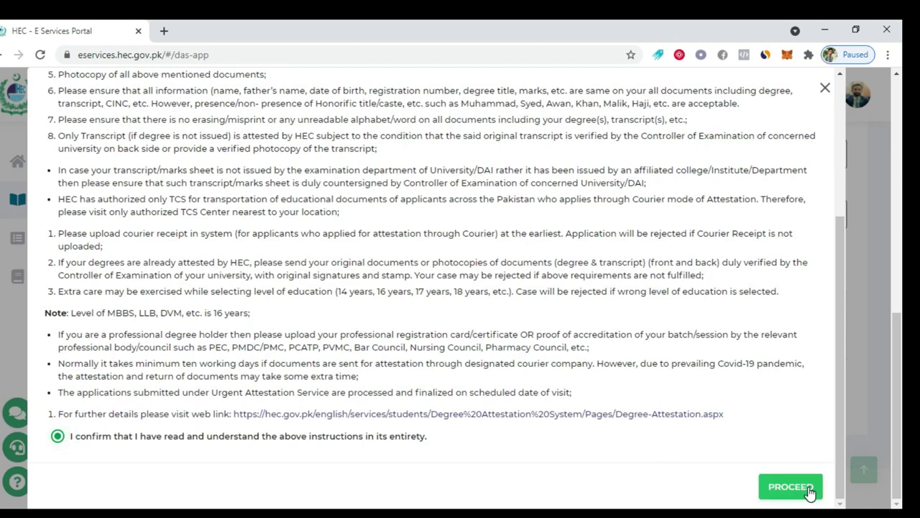
left_click(809, 490)
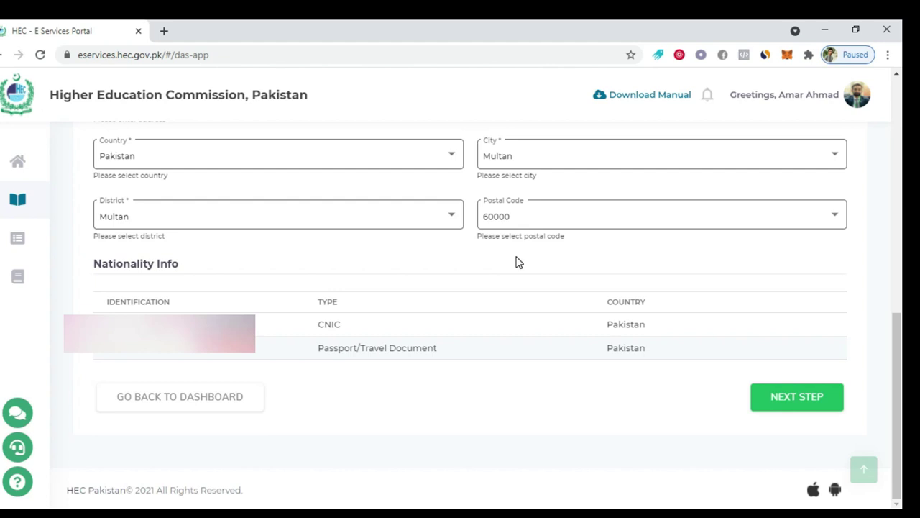
Review the Personal Details form, opening and cancelling the profile picture file picker
scroll(517, 263, "up", 2)
scroll(516, 262, "up", 5)
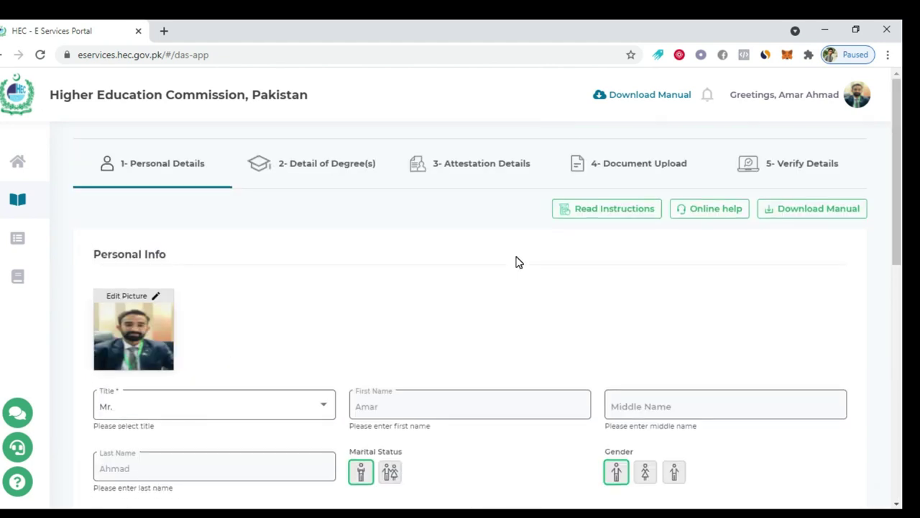
scroll(516, 262, "down", 8)
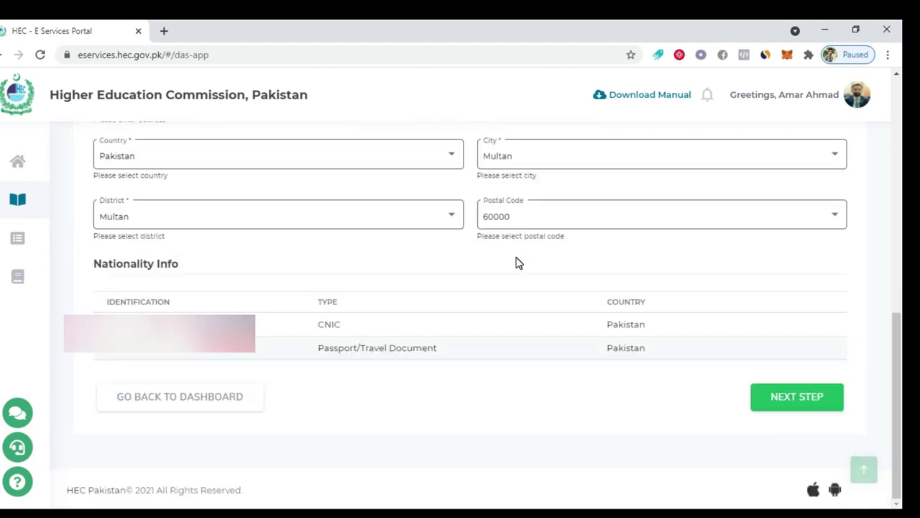
scroll(516, 262, "up", 4)
scroll(517, 263, "up", 3)
scroll(298, 257, "down", 2)
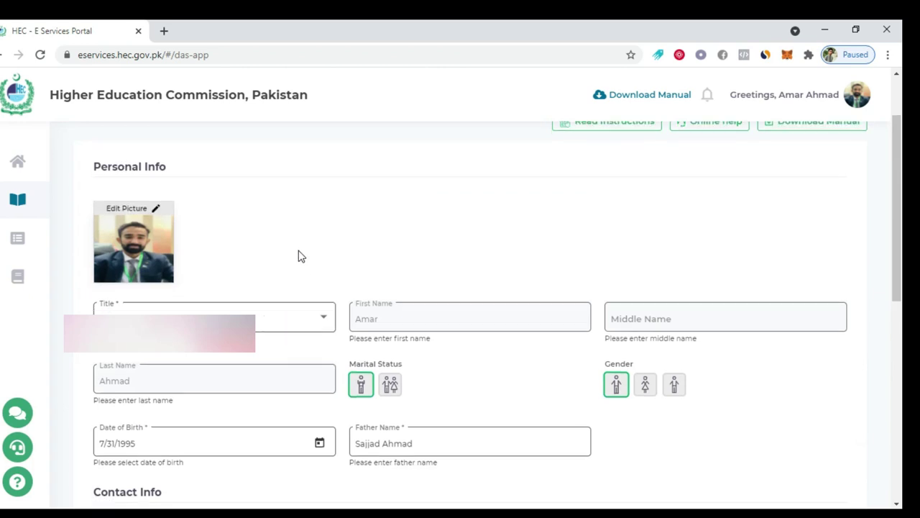
scroll(316, 245, "up", 2)
mouse_move(150, 215)
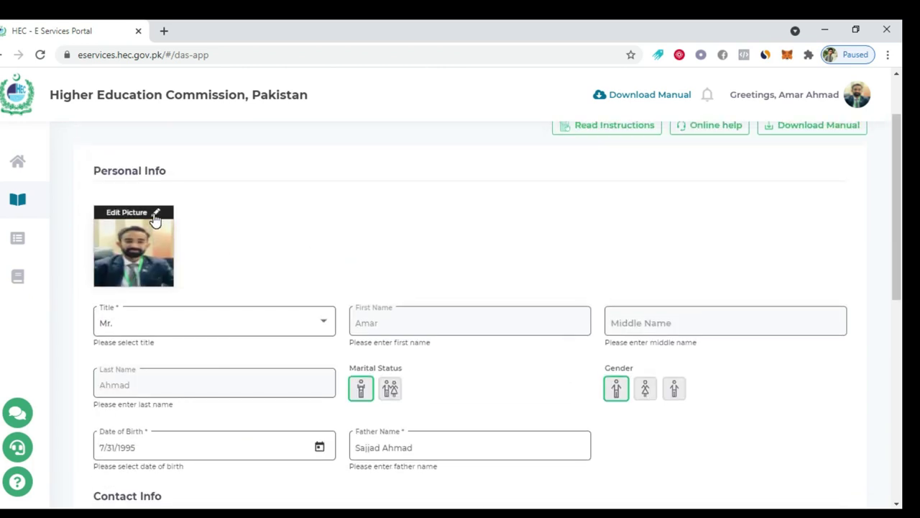
scroll(155, 219, "up", 1)
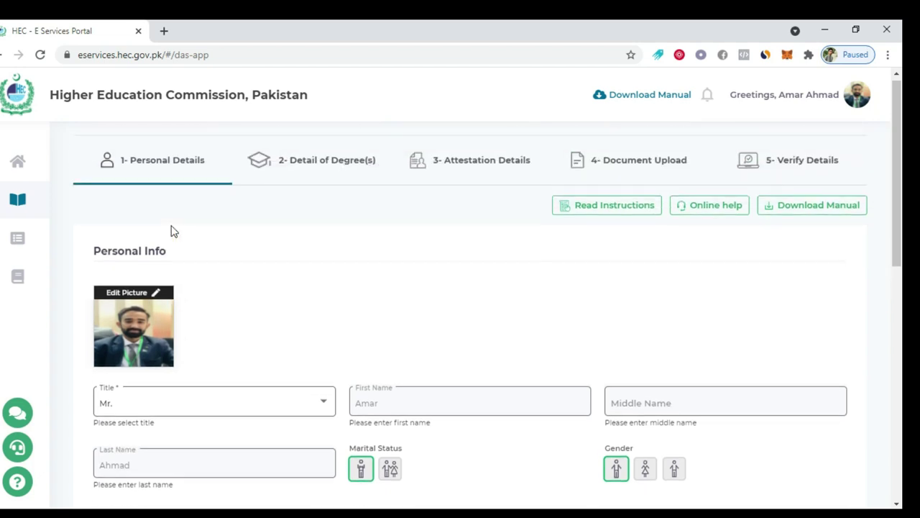
left_click(156, 298)
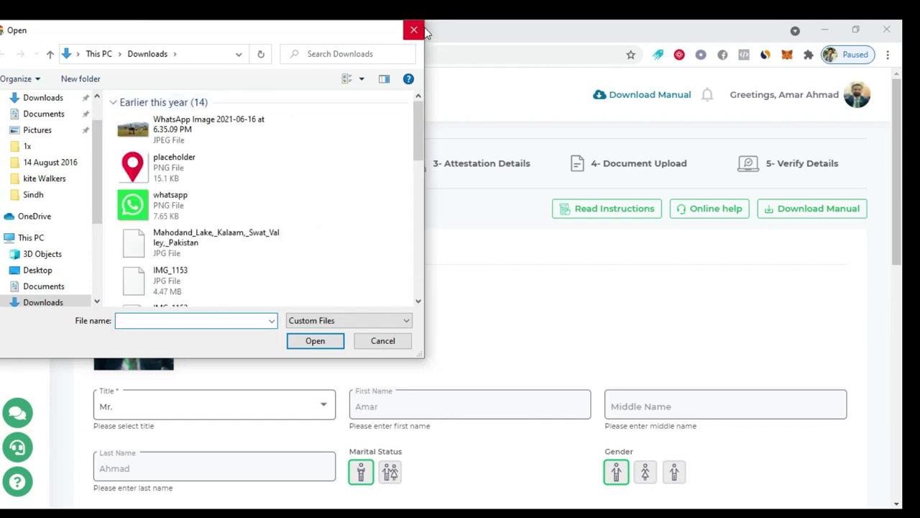
left_click(417, 30)
Continue from Personal Details to the Detail of Degree(s) step
scroll(220, 317, "down", 3)
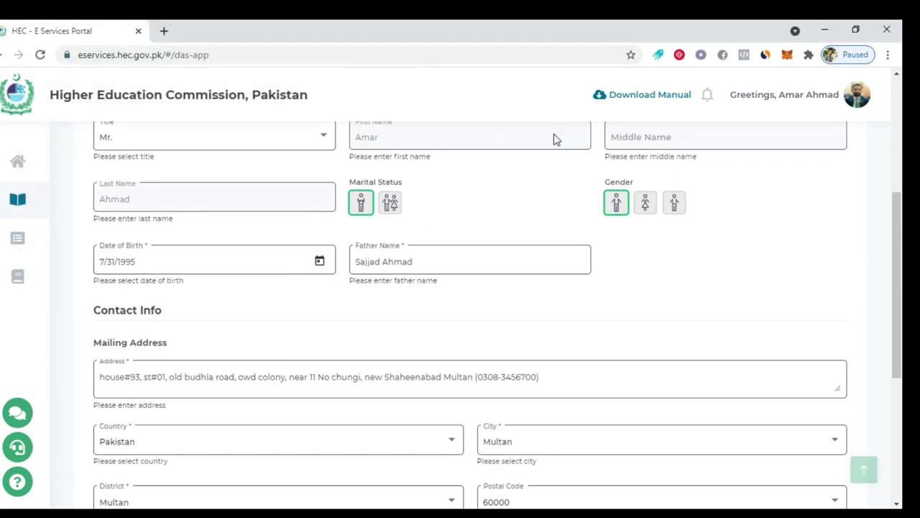
scroll(437, 225, "down", 4)
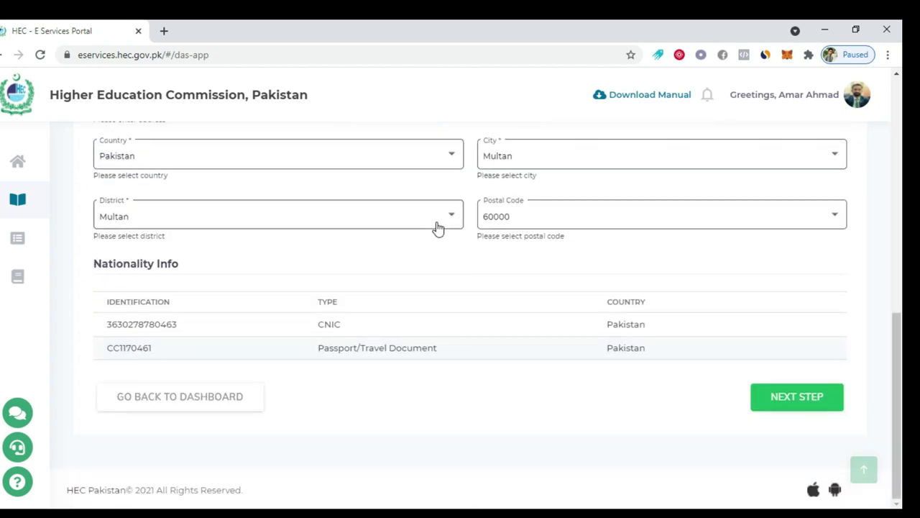
left_click(811, 399)
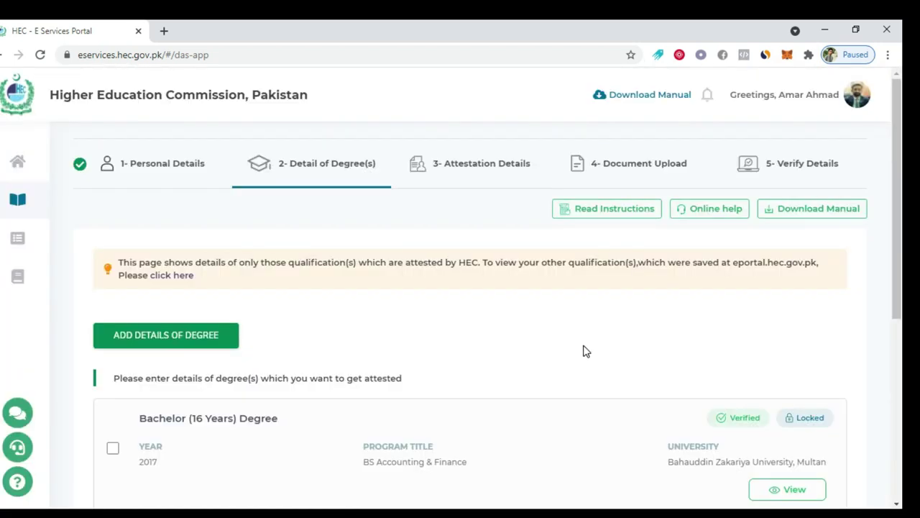
Tick the Bachelor (16 Years) and M-Phil (18 Years) degrees and submit the degree step
scroll(584, 350, "down", 5)
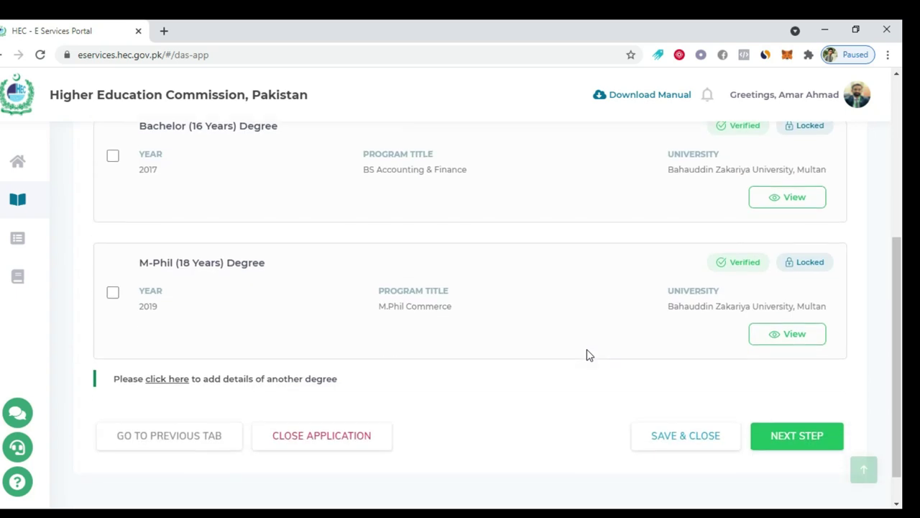
scroll(587, 354, "up", 4)
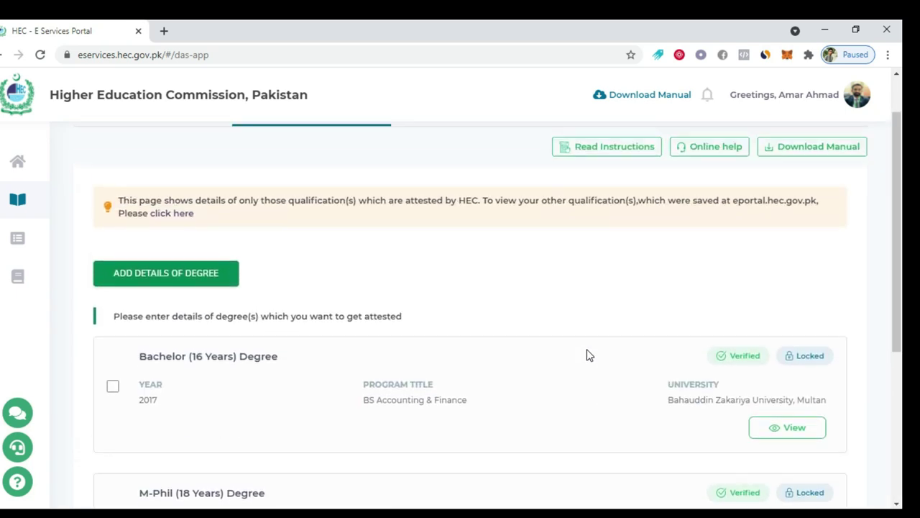
scroll(583, 356, "up", 1)
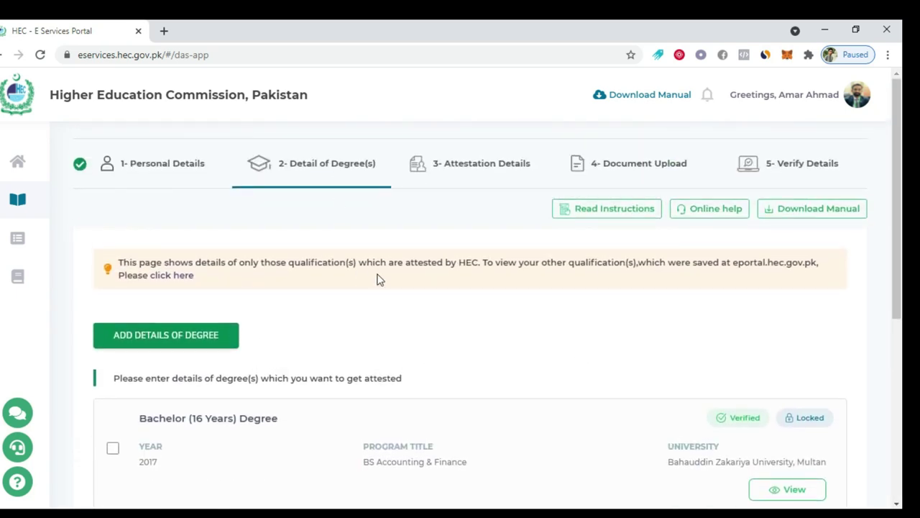
scroll(374, 277, "down", 3)
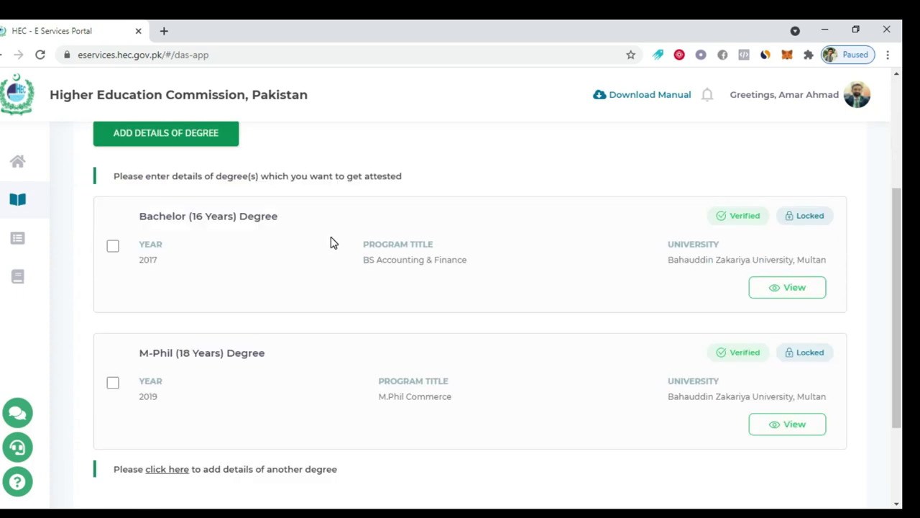
scroll(243, 249, "down", 2)
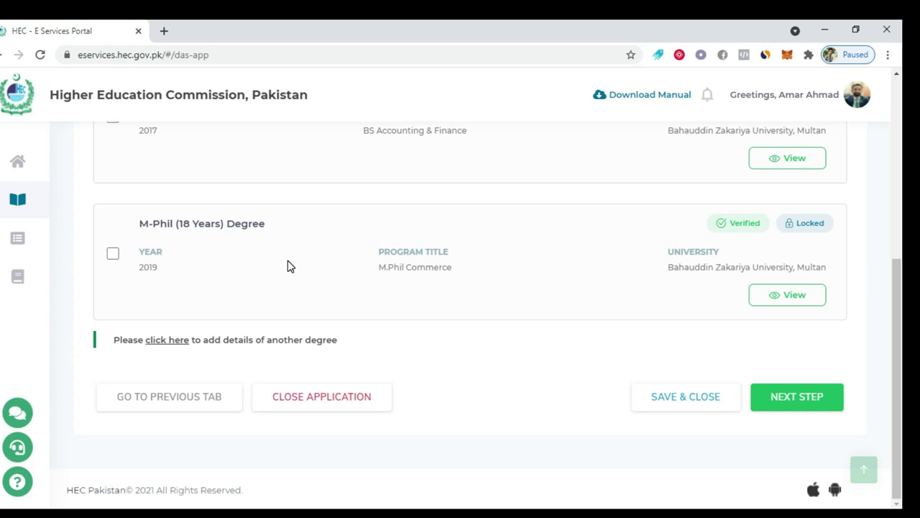
scroll(287, 264, "up", 1)
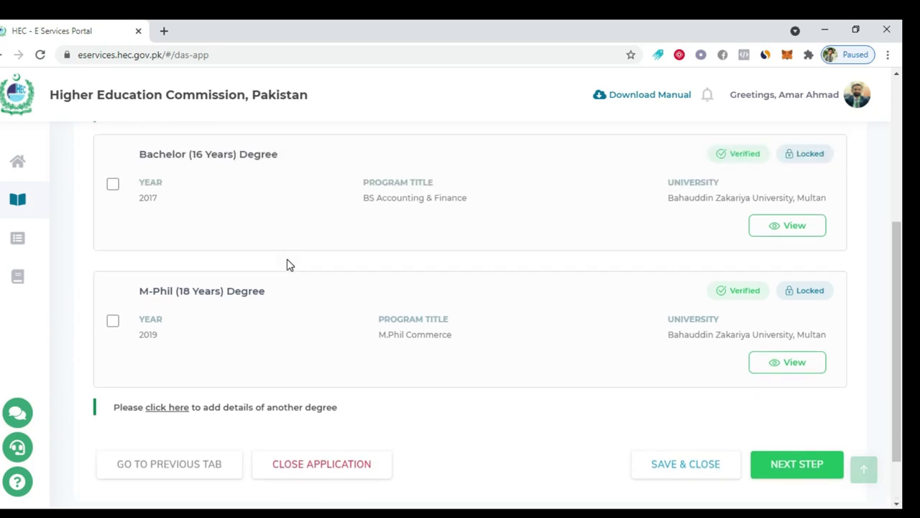
left_click(113, 185)
left_click(112, 321)
scroll(567, 302, "down", 1)
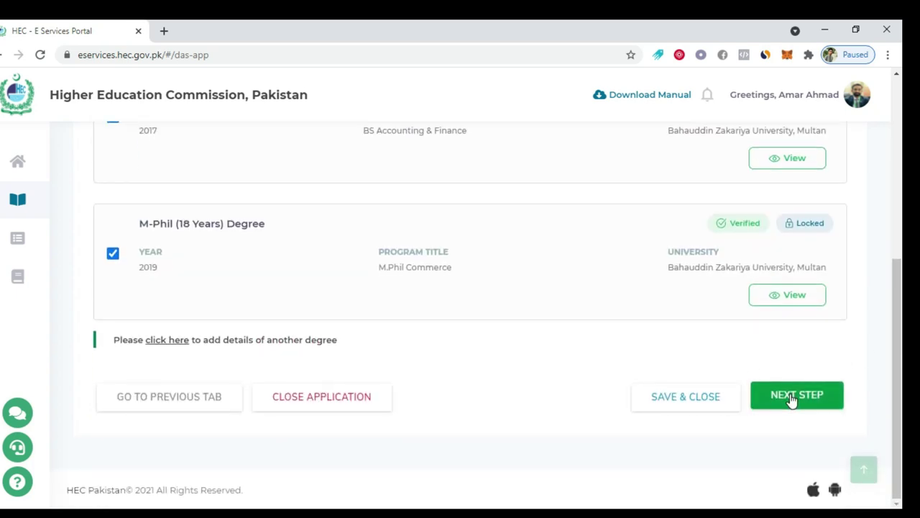
left_click(792, 397)
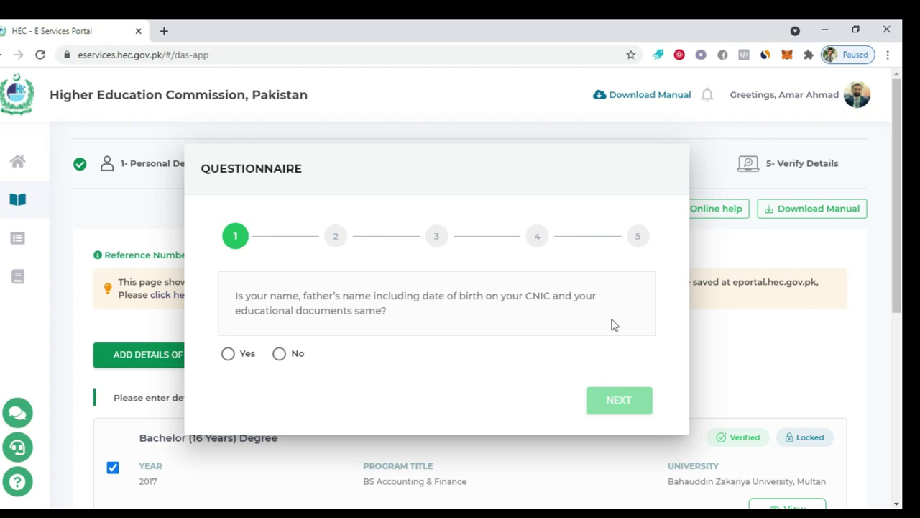
Answer Yes to questions 1–3 on matching names, degree details and transcript countersignature
left_click(229, 353)
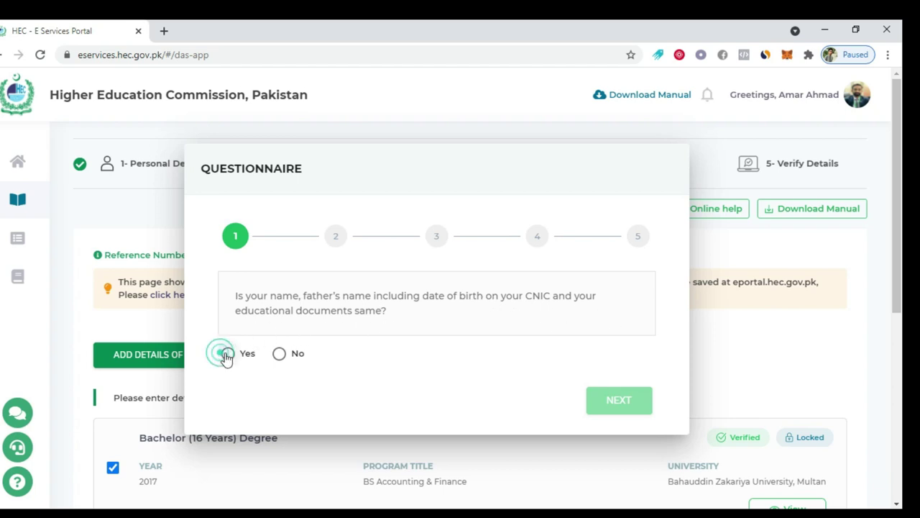
left_click(593, 393)
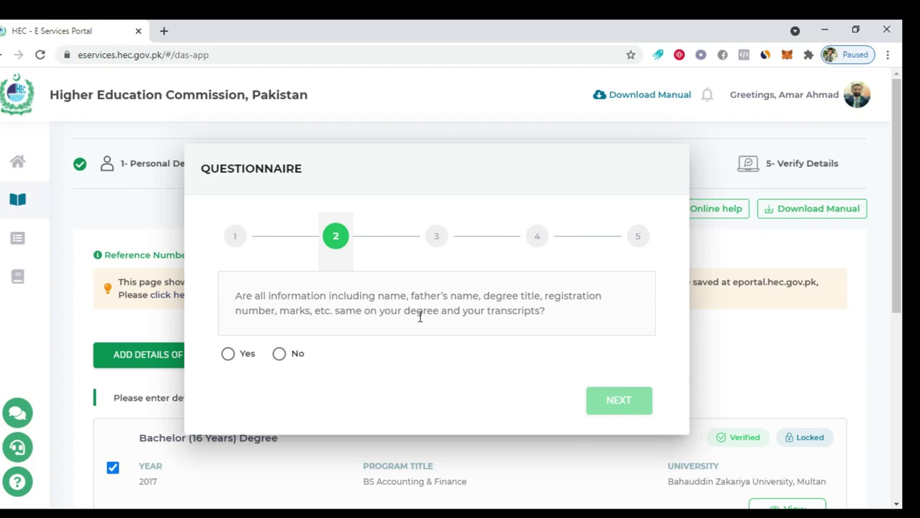
left_click(229, 353)
left_click(624, 398)
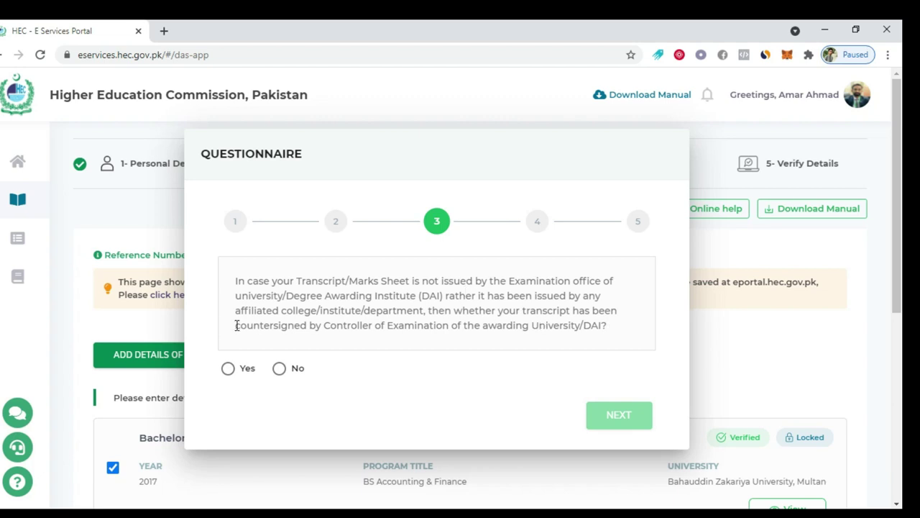
left_click(252, 369)
left_click(618, 419)
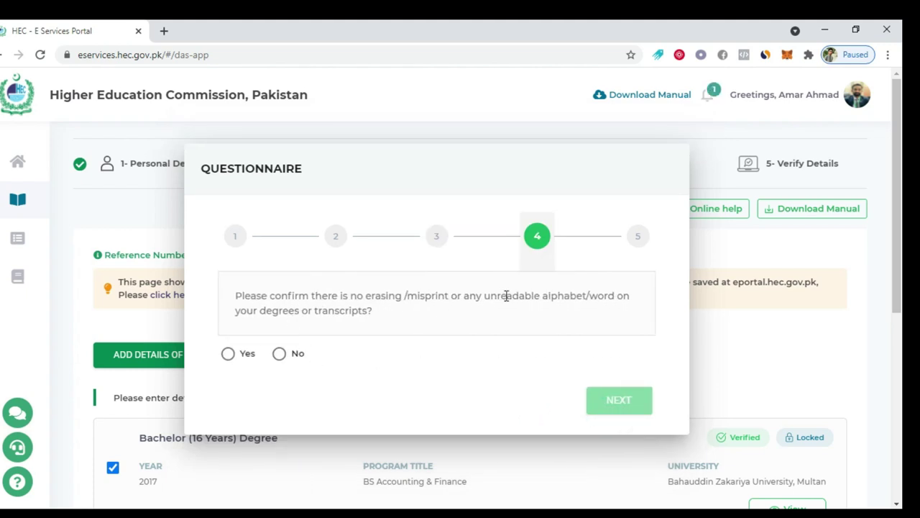
Answer Yes on no erasures and presenting originals, then submit the questionnaire
left_click(228, 353)
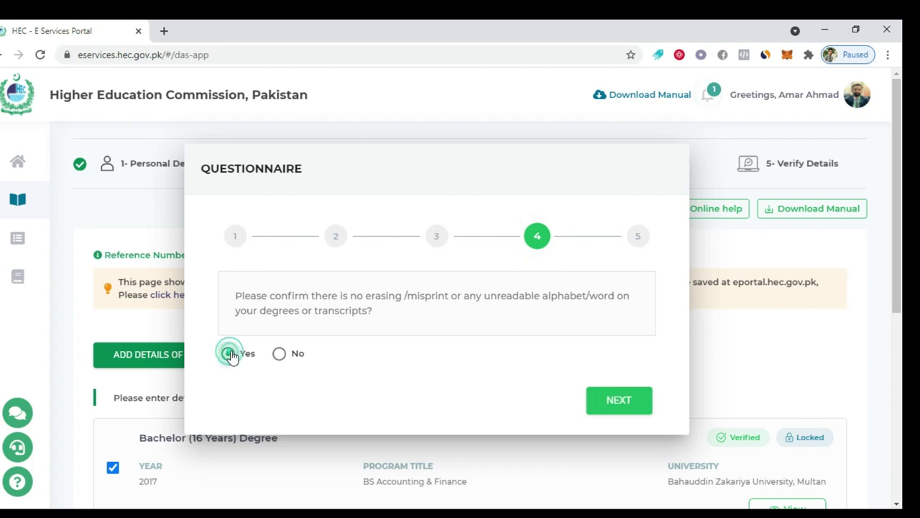
left_click(612, 402)
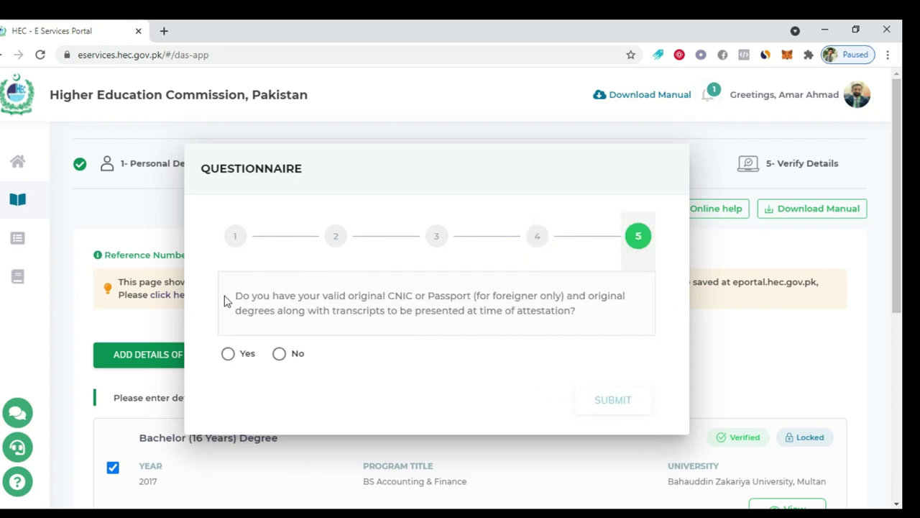
left_click(228, 355)
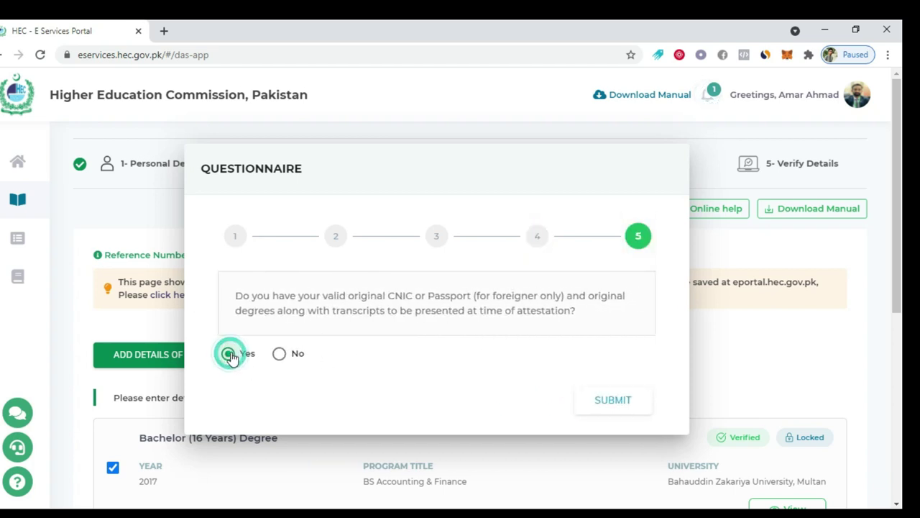
left_click(613, 399)
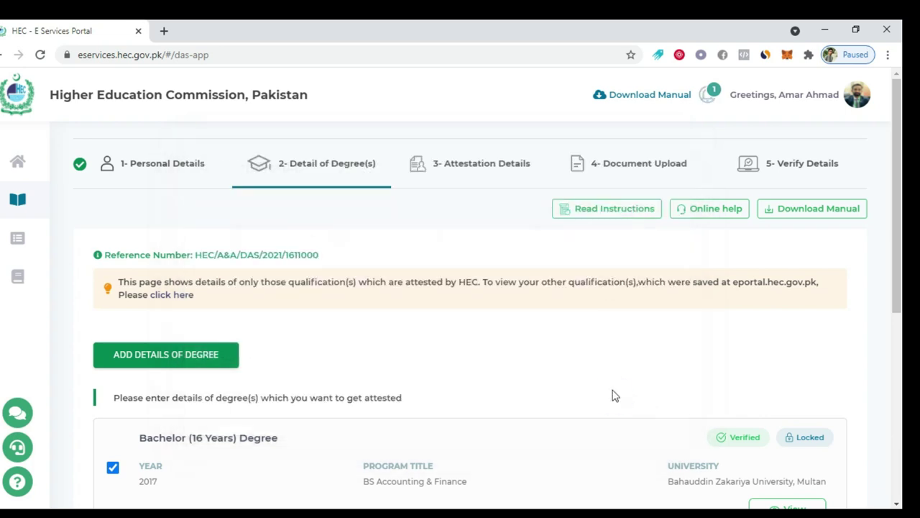
scroll(618, 364, "down", 5)
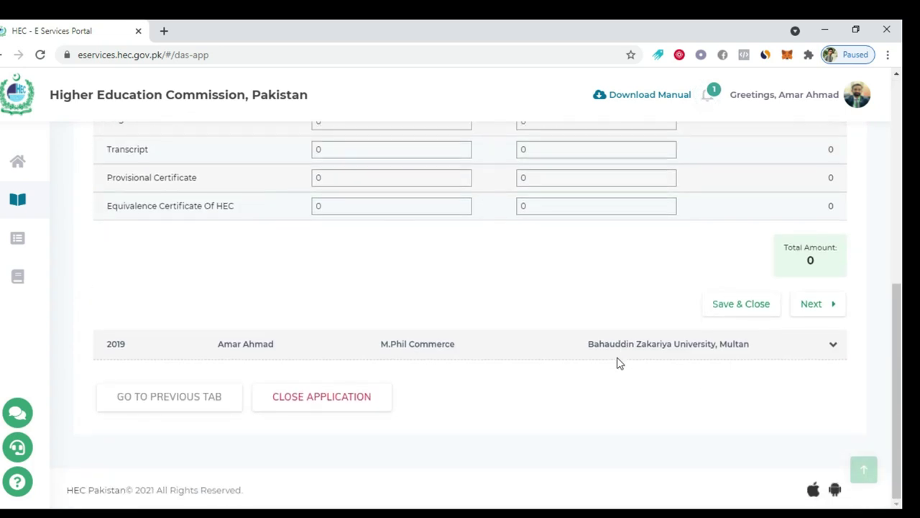
Try Walk-in (Urgent Attestation) mode and highlight its 5000 urgent fee note
scroll(616, 361, "up", 6)
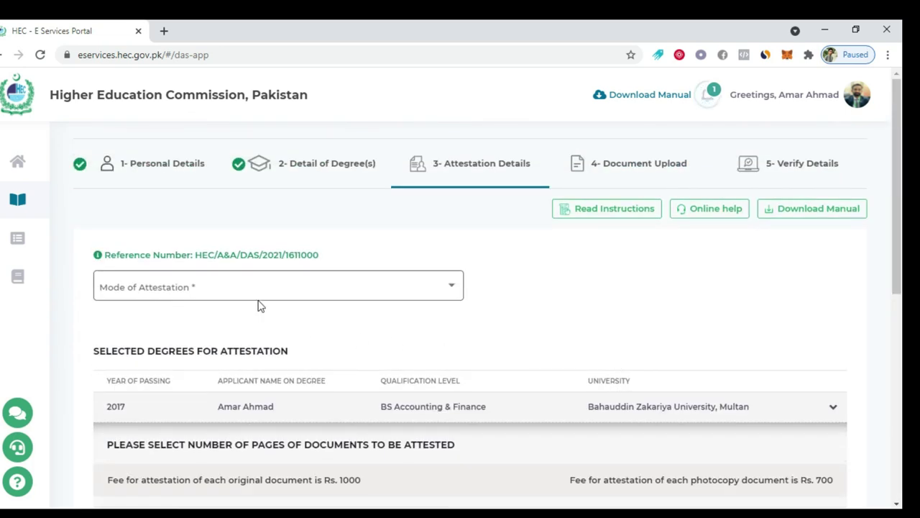
left_click(425, 297)
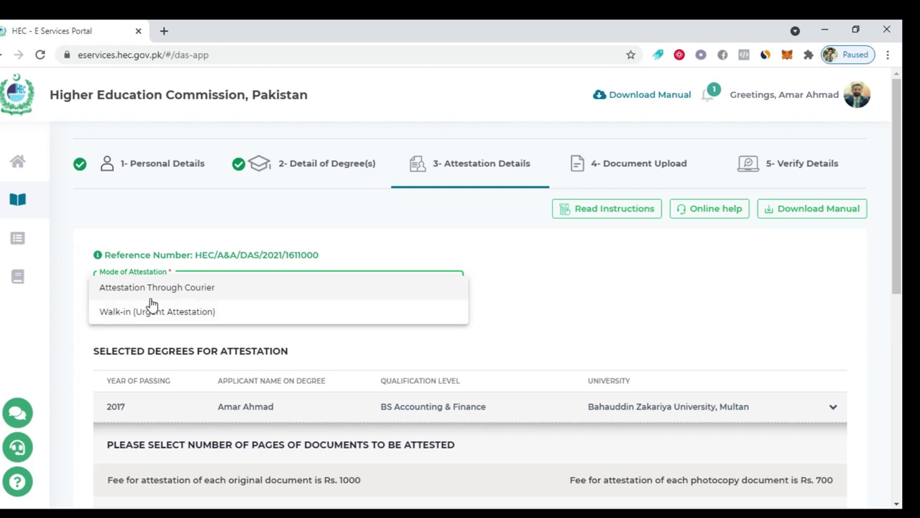
left_click(181, 317)
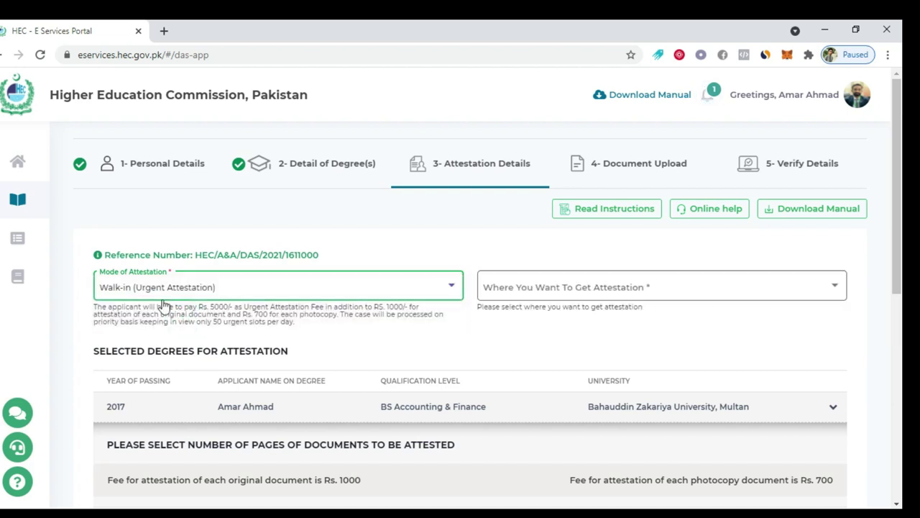
triple_click(96, 314)
left_click(248, 322)
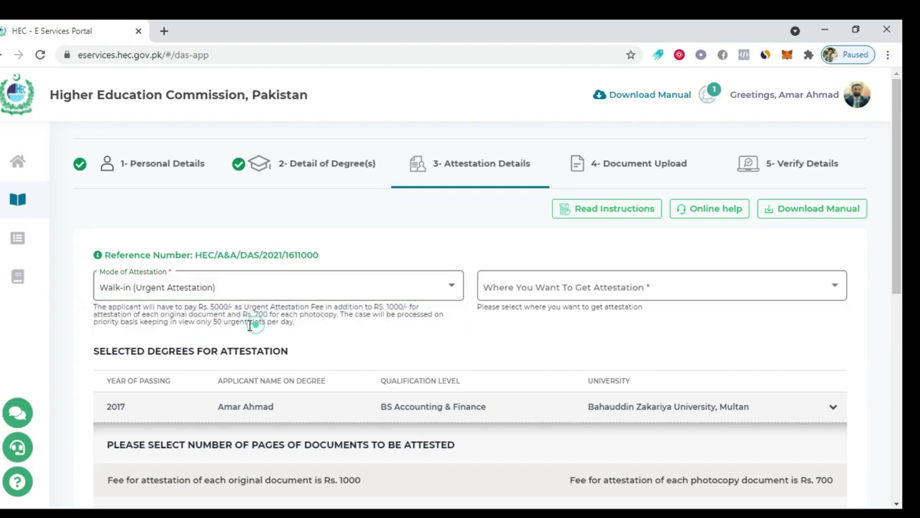
left_click_drag(94, 308, 259, 319)
left_click(279, 334)
triple_click(295, 323)
double_click(219, 307)
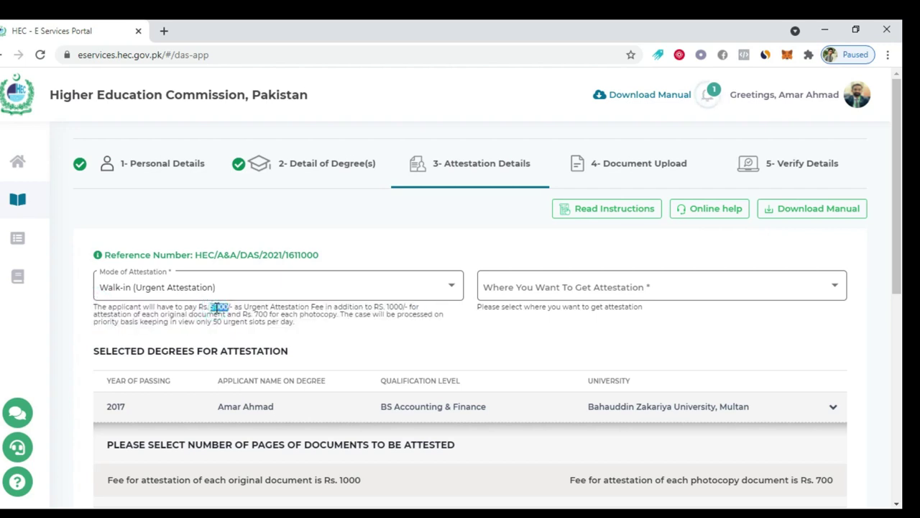
Check the attestation city list, then switch the mode to Attestation Through Courier
left_click(544, 299)
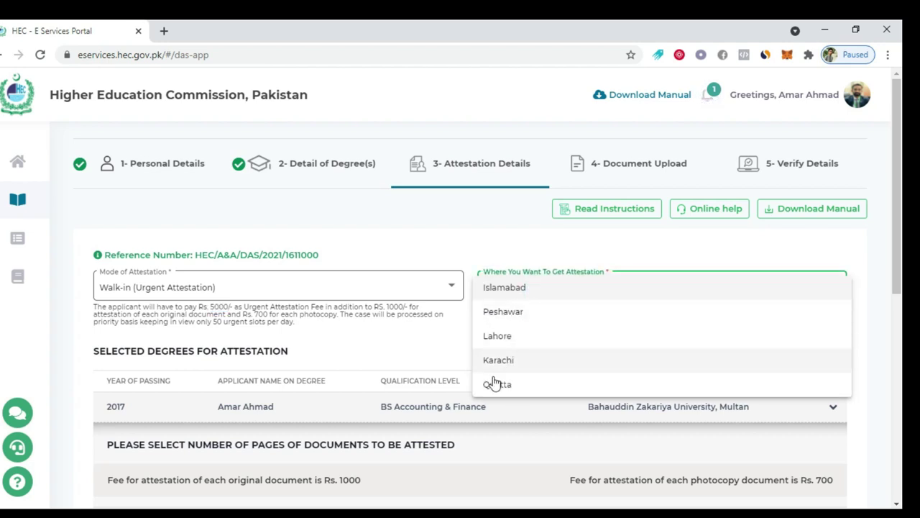
left_click(310, 326)
left_click(298, 300)
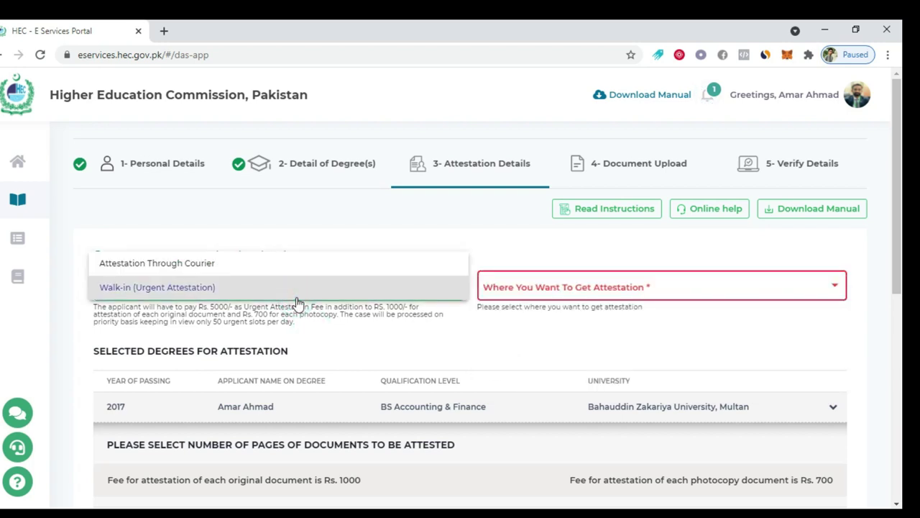
left_click(206, 265)
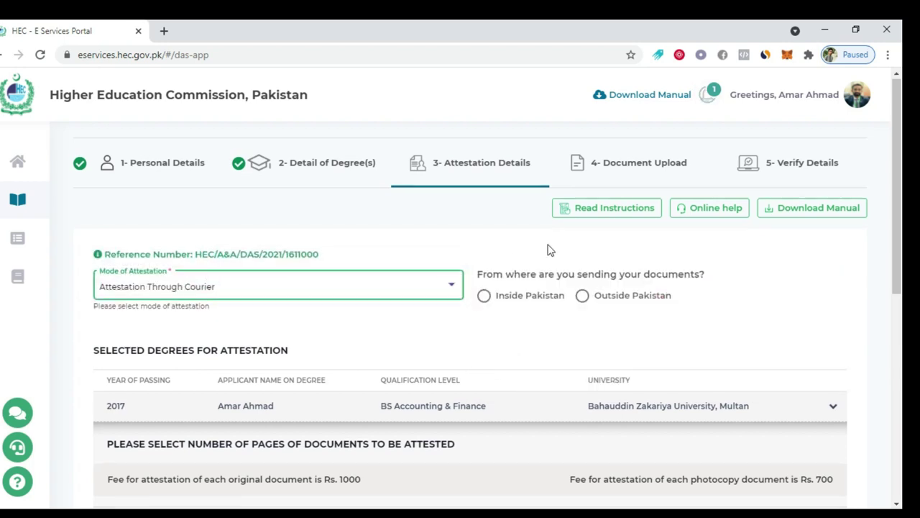
For the 2017 degree, request 1 original and 1 photocopy each of Degree and Transcript
scroll(548, 250, "down", 2)
scroll(548, 249, "up", 1)
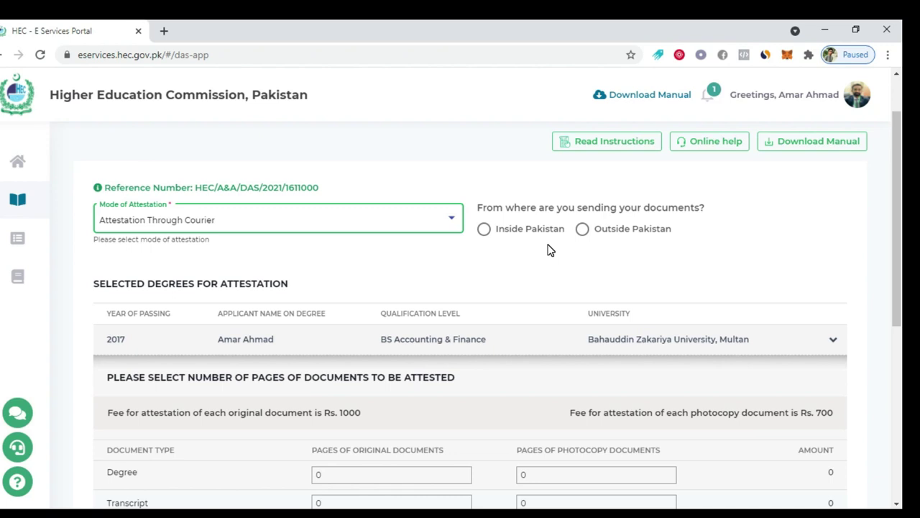
scroll(548, 250, "down", 1)
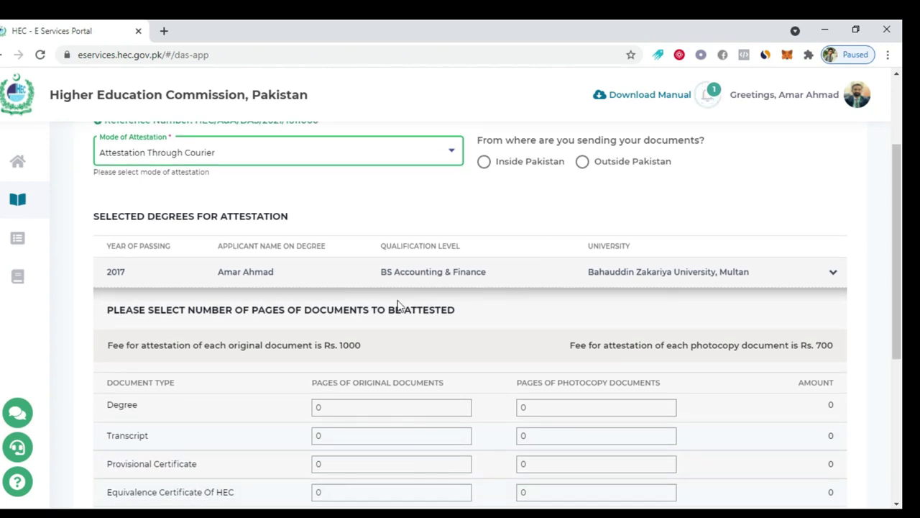
scroll(428, 274, "down", 1)
scroll(429, 271, "down", 3)
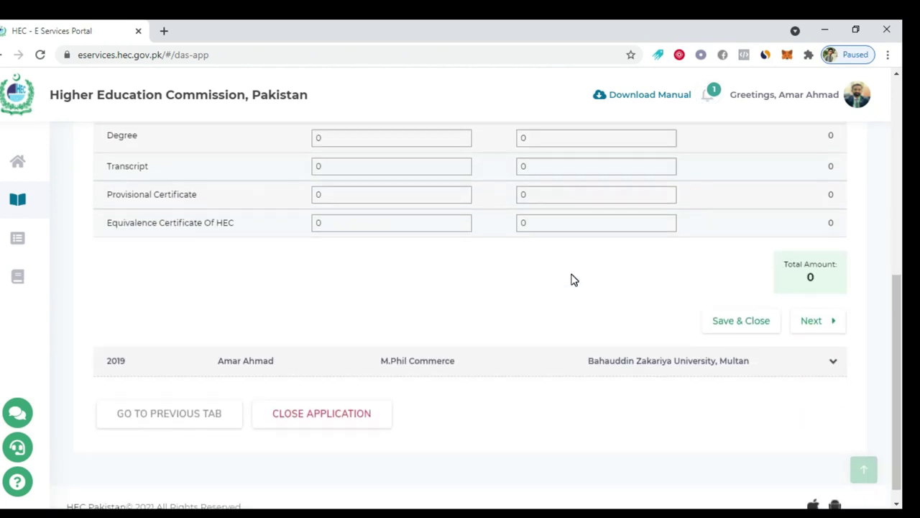
scroll(573, 277, "up", 2)
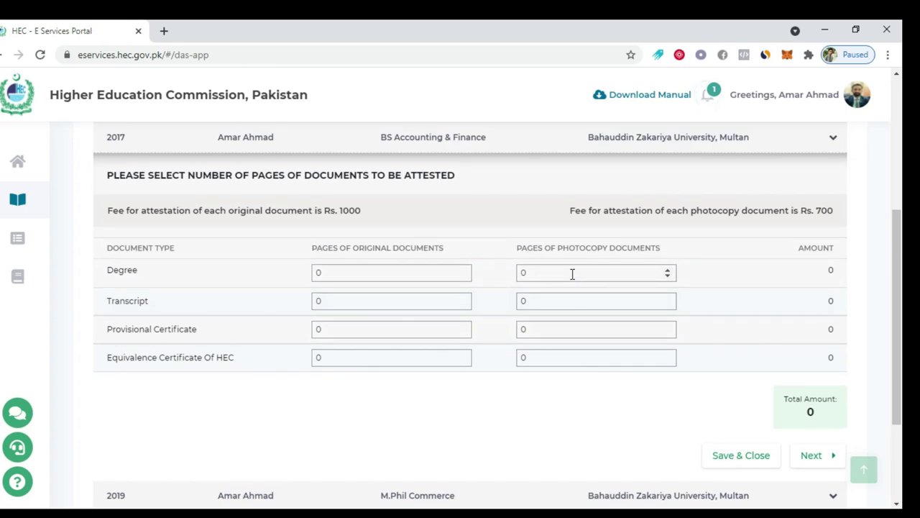
scroll(572, 274, "up", 1)
scroll(575, 281, "down", 3)
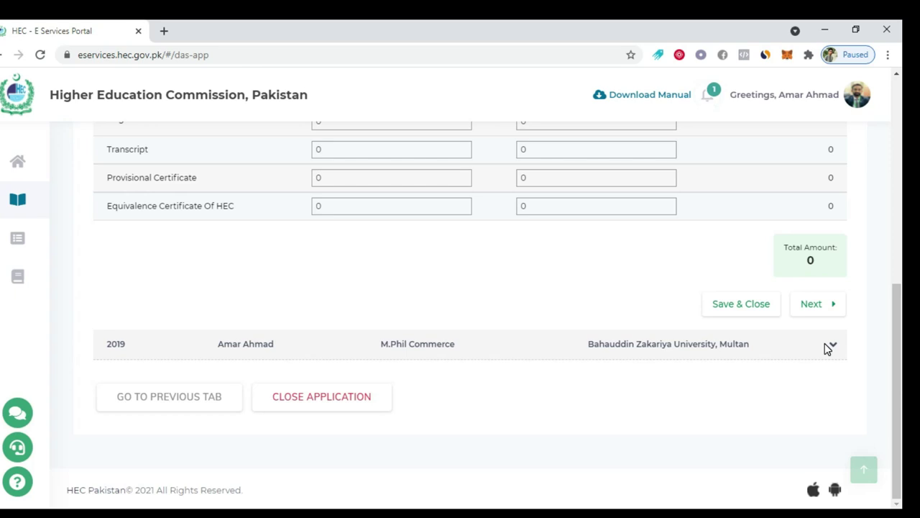
scroll(335, 271, "up", 3)
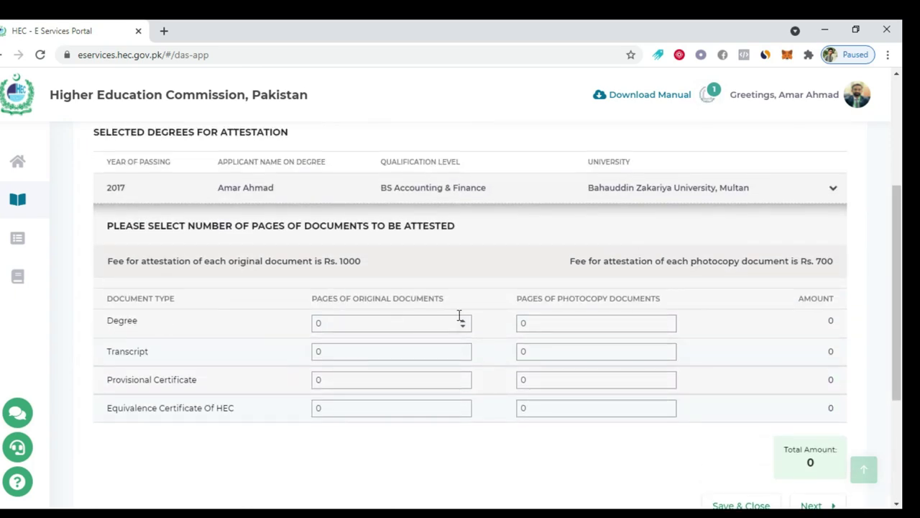
left_click(463, 321)
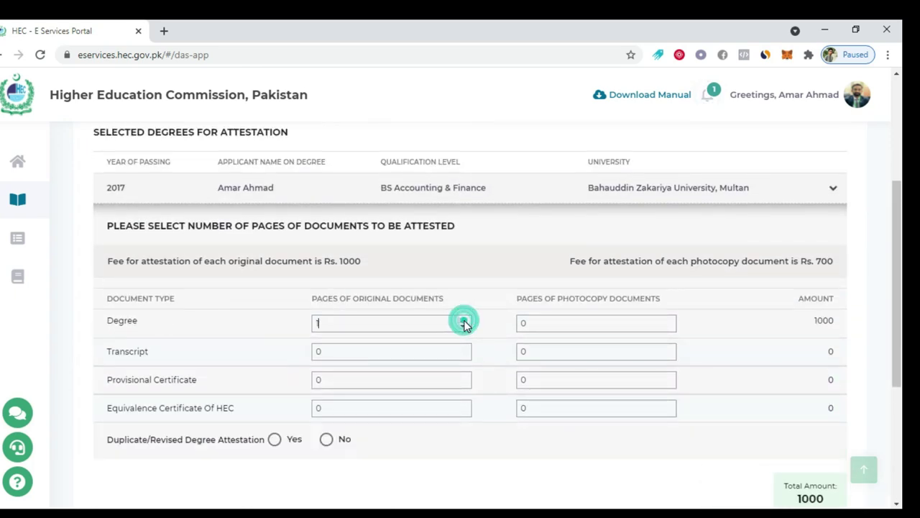
left_click(671, 320)
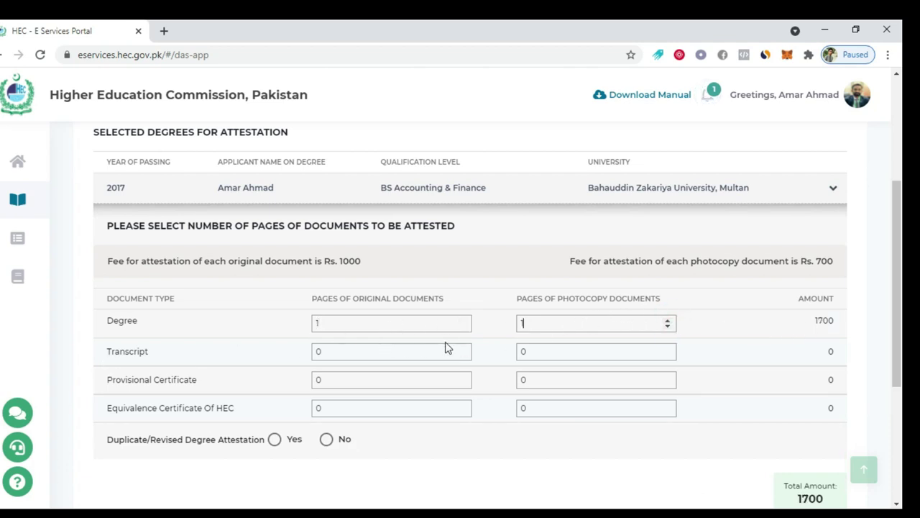
left_click(463, 349)
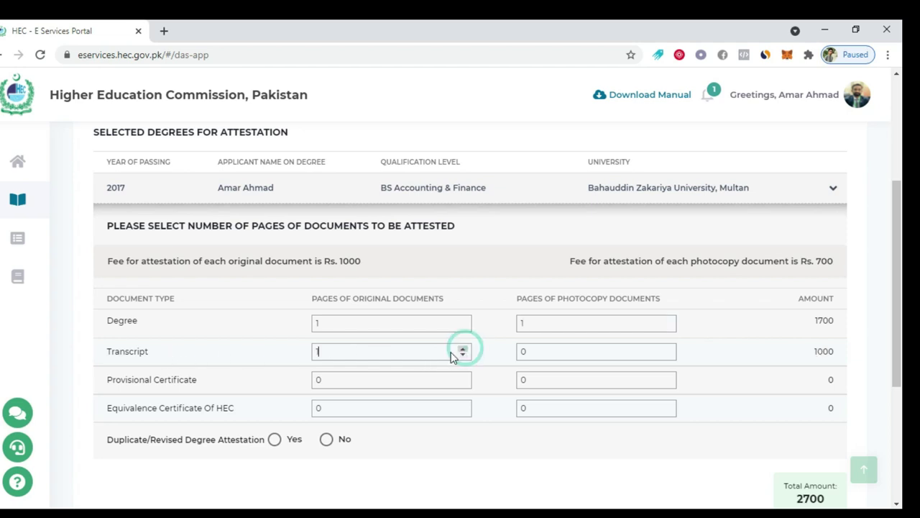
left_click(669, 349)
scroll(419, 321, "down", 2)
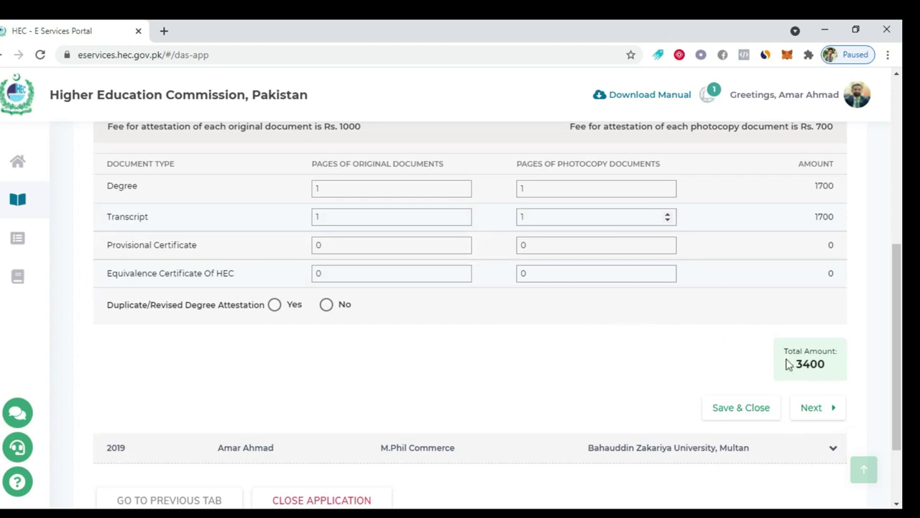
For the 2019 M.Phil Commerce degree, request 1 original and 1 photocopy each of Degree and Transcript
left_click(809, 408)
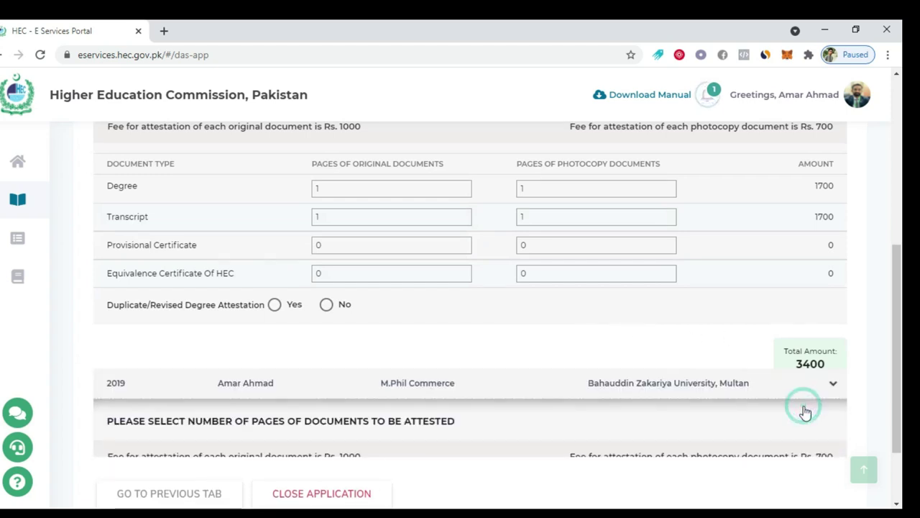
scroll(350, 352, "up", 2)
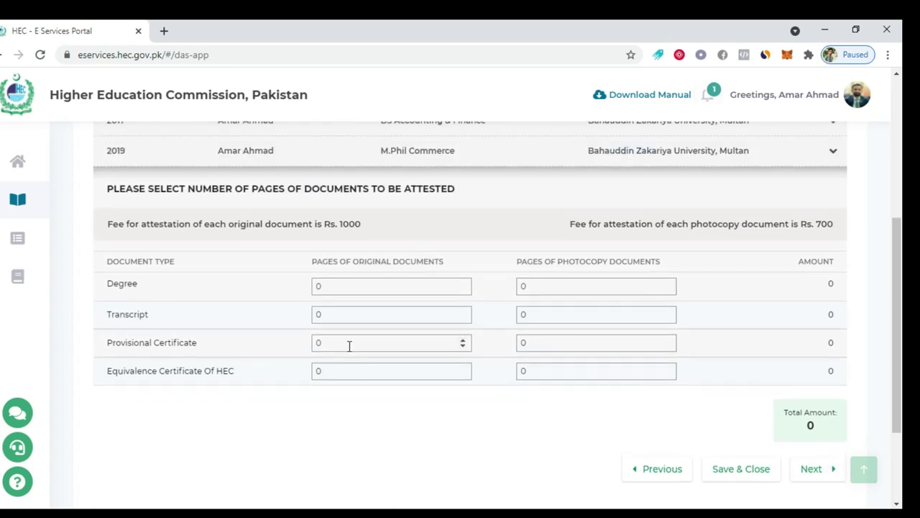
scroll(209, 308, "up", 1)
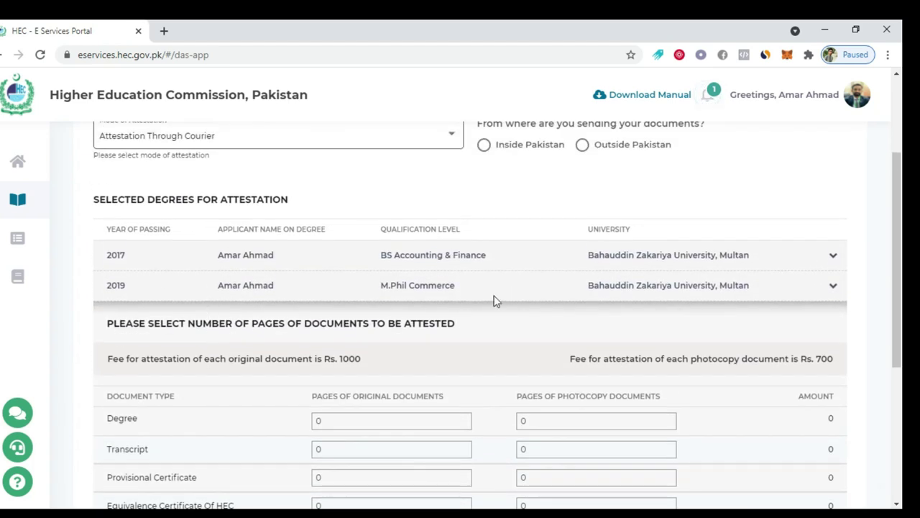
scroll(608, 298, "down", 2)
left_click(463, 283)
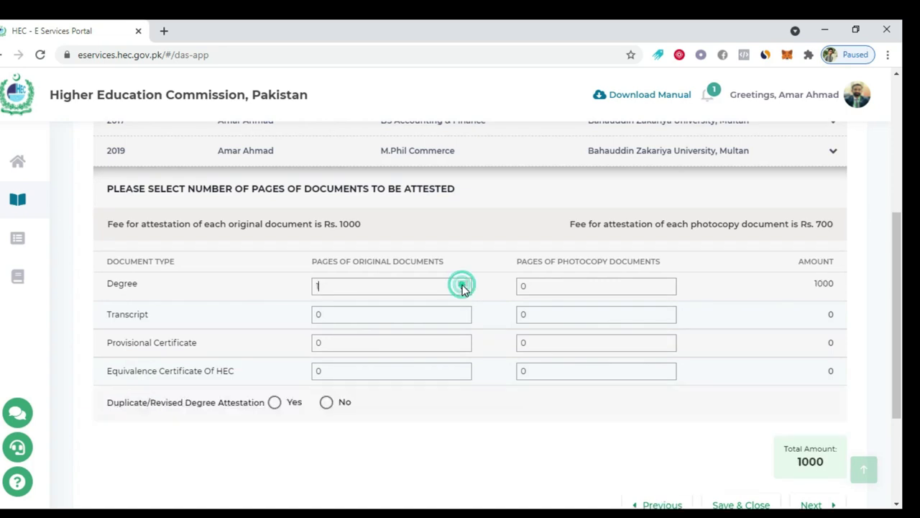
left_click(667, 283)
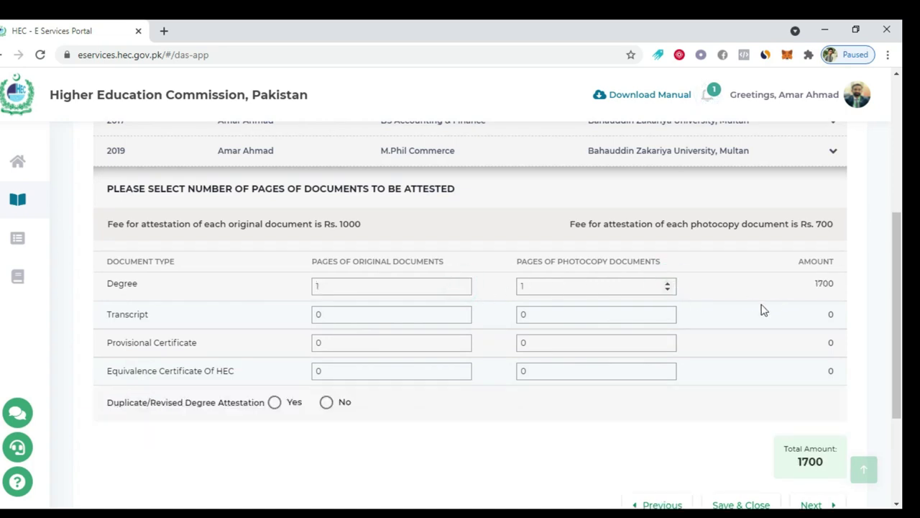
left_click(463, 311)
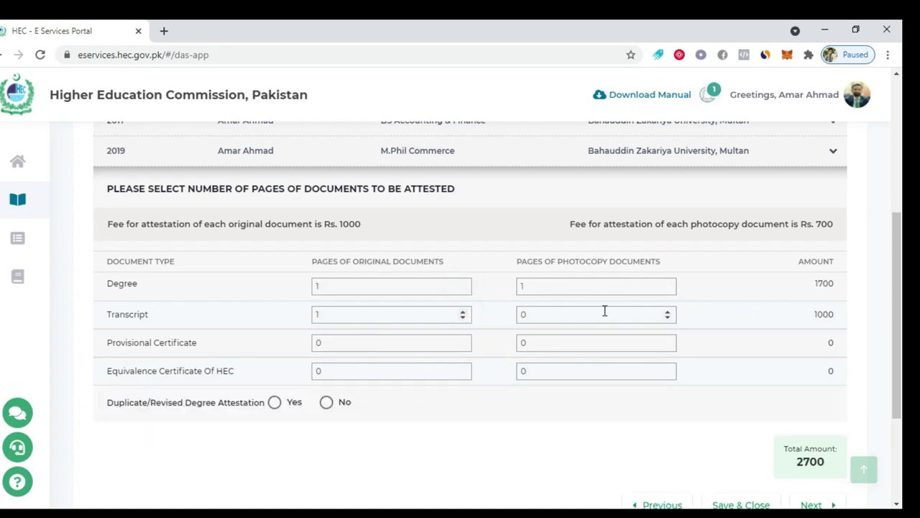
left_click(669, 311)
scroll(501, 335, "down", 3)
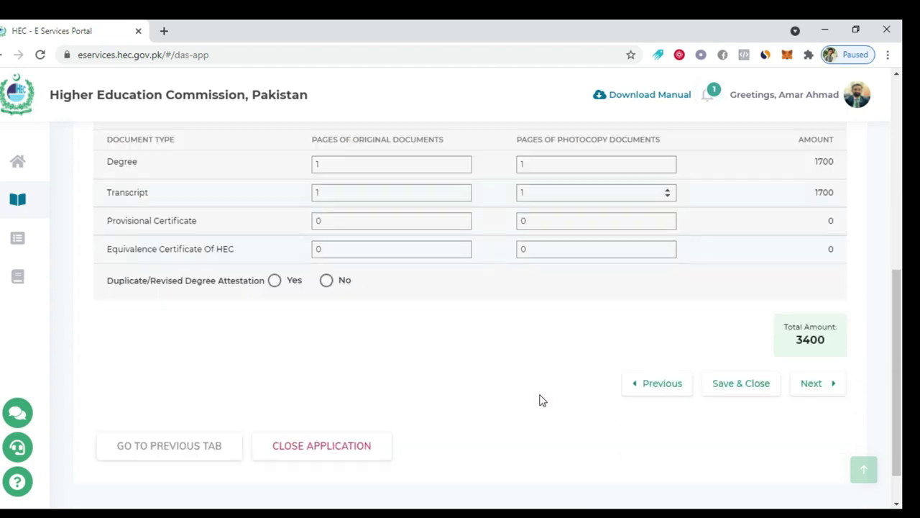
scroll(654, 372, "up", 1)
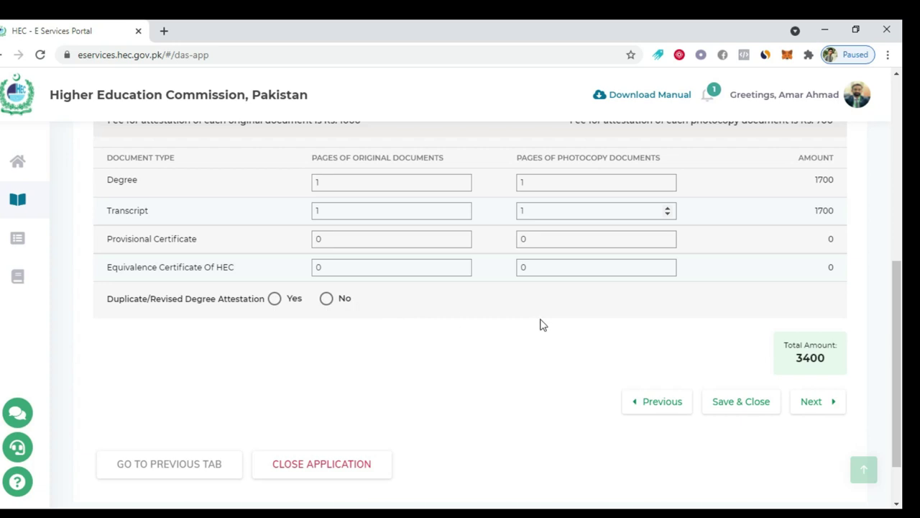
left_click(825, 406)
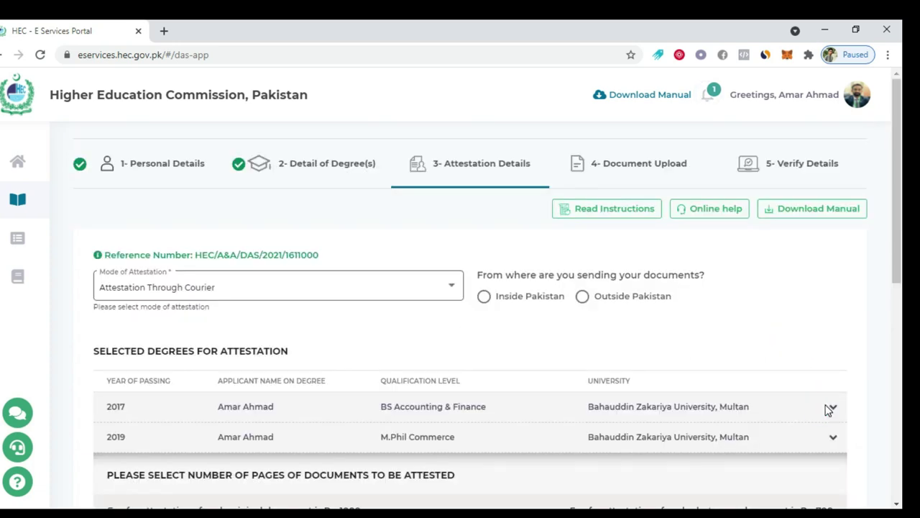
Mark the documents as sent from Inside Pakistan, choose Multan as the district, and continue
scroll(460, 300, "down", 7)
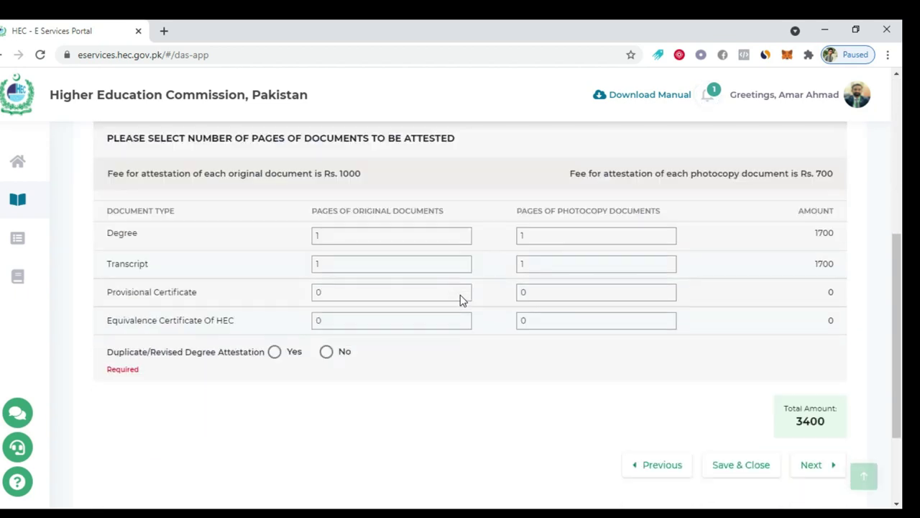
left_click(815, 337)
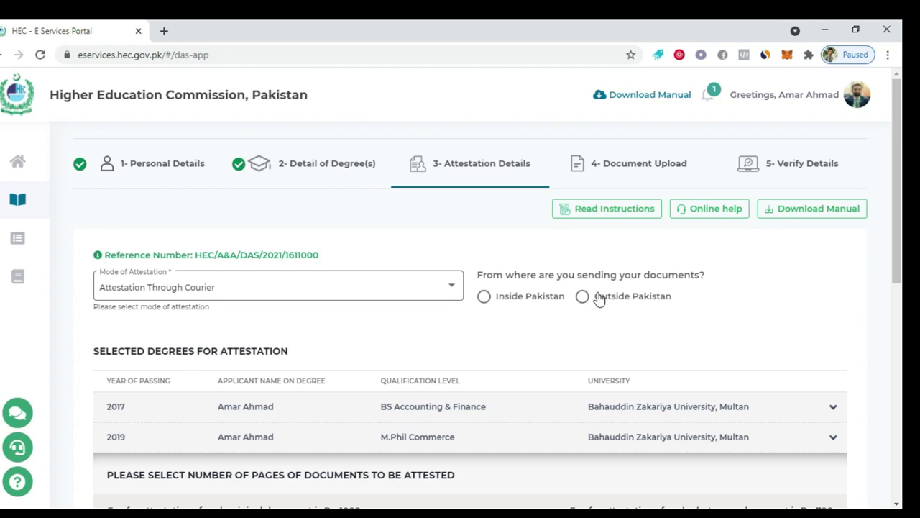
left_click(493, 304)
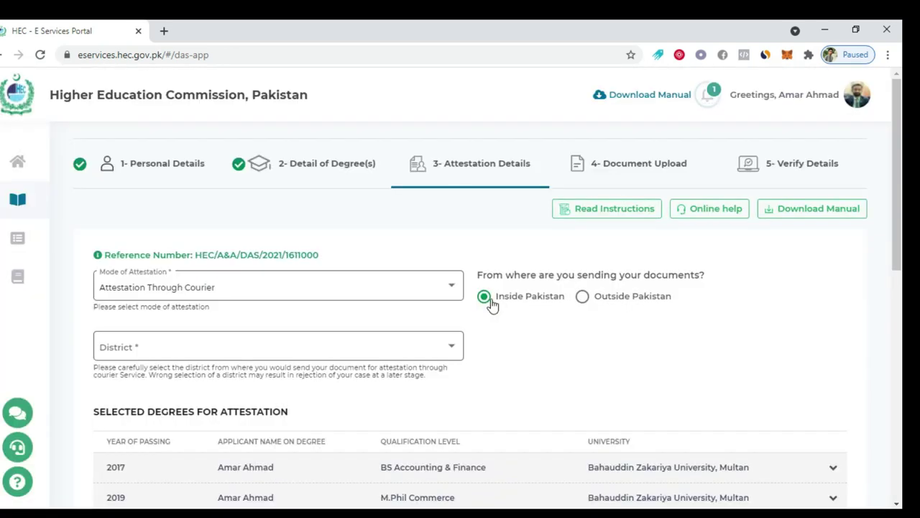
scroll(493, 307, "down", 1)
left_click(234, 288)
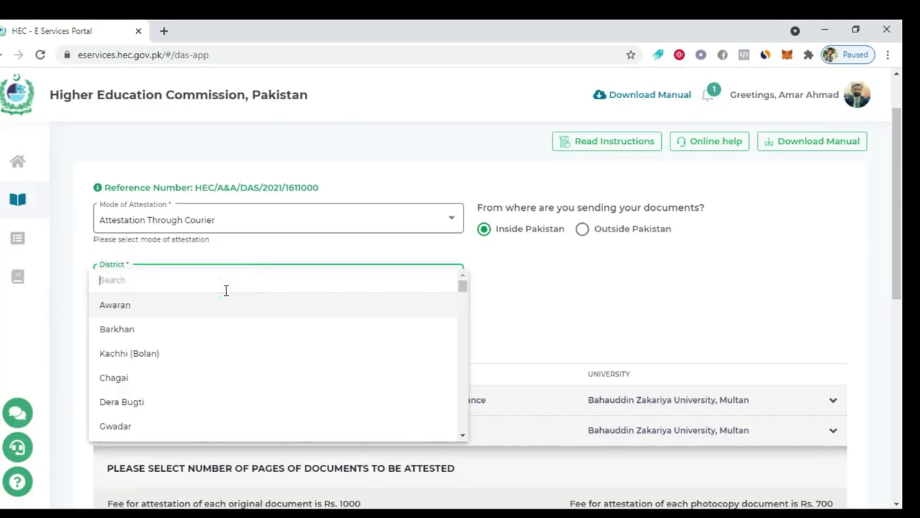
type("mul")
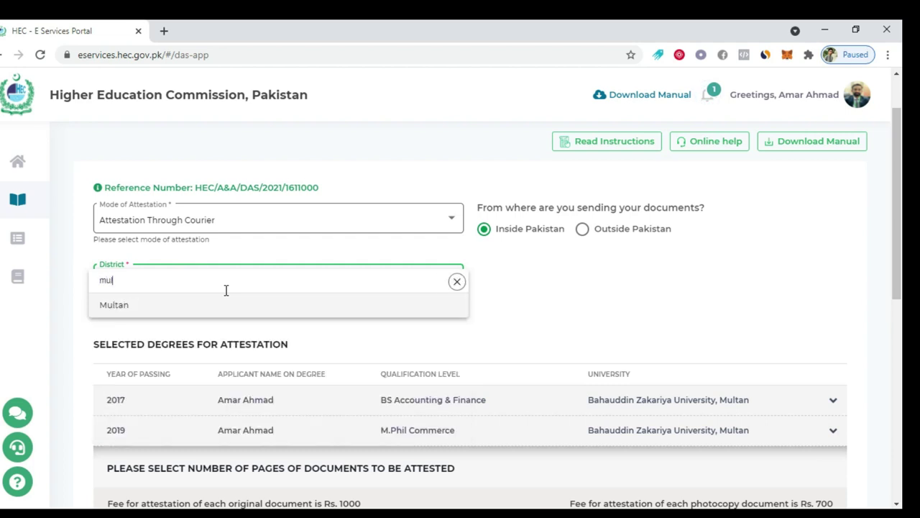
left_click(225, 295)
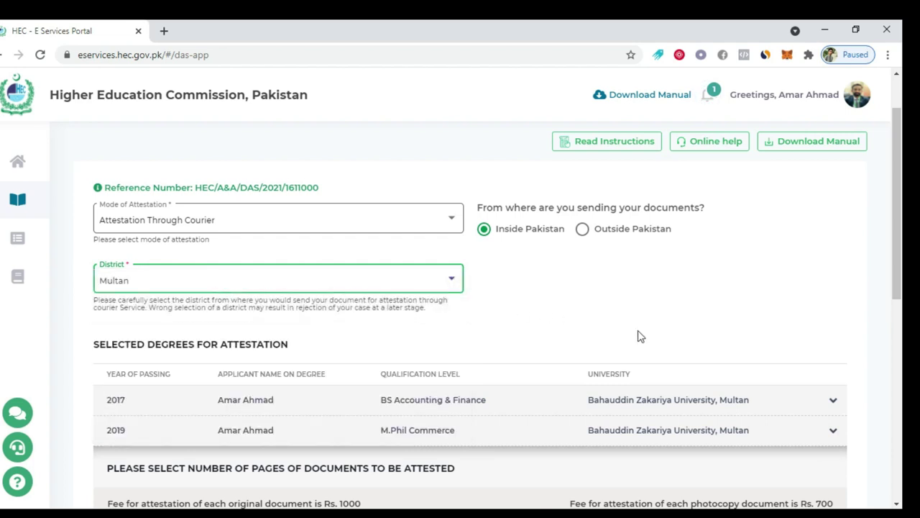
scroll(640, 336, "down", 6)
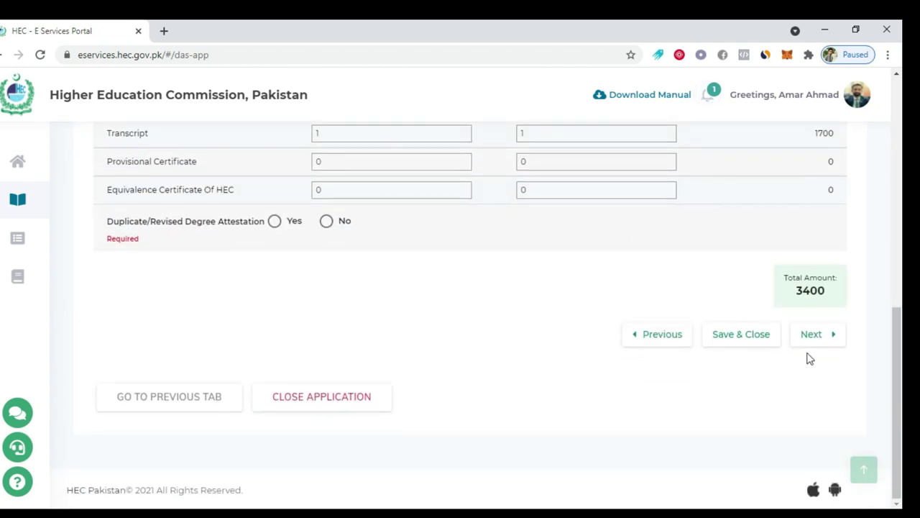
left_click(811, 338)
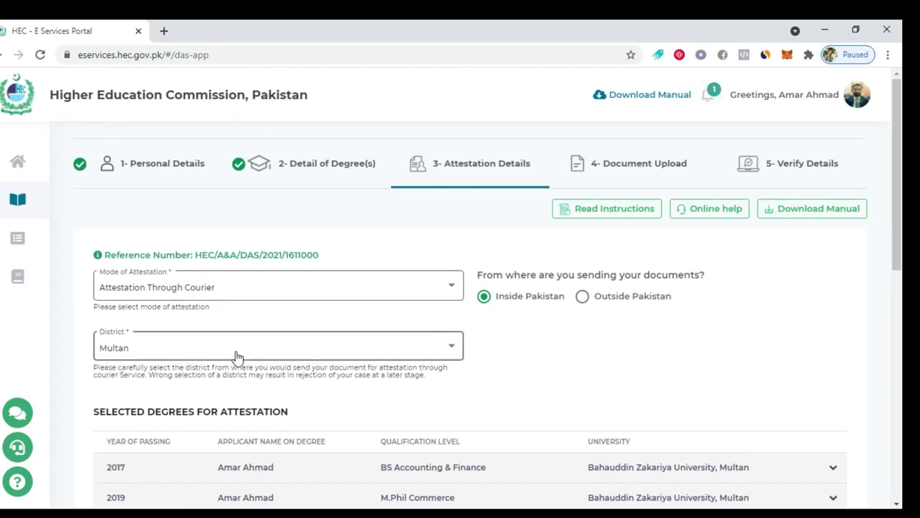
Answer No to the duplicate/revised degree attestation question
scroll(493, 355, "down", 4)
scroll(493, 355, "down", 2)
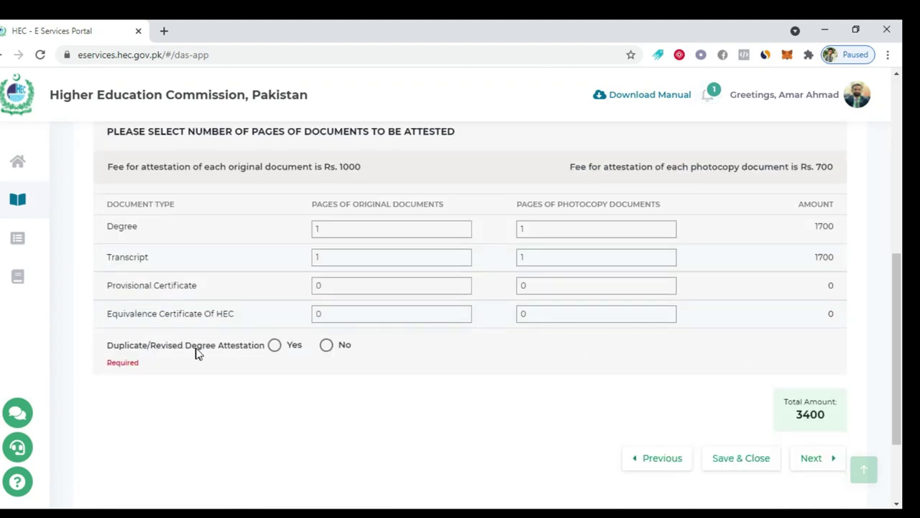
left_click(331, 348)
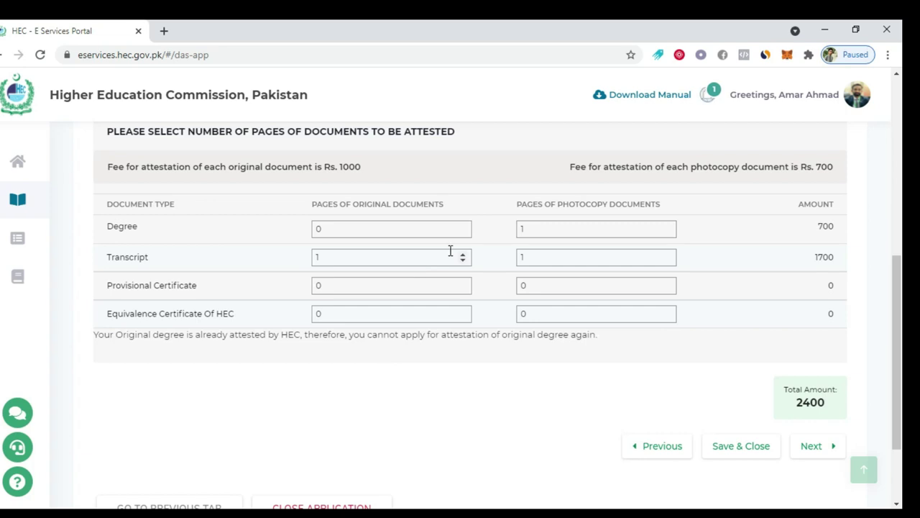
Expand the 2017 degree's page-count details to show the Rs. 2400 total
scroll(450, 250, "up", 1)
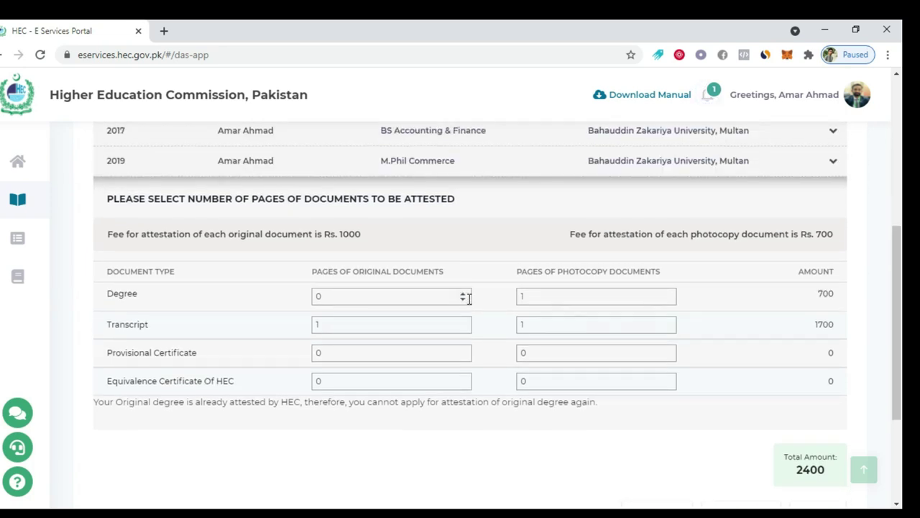
scroll(471, 301, "up", 2)
left_click(475, 270)
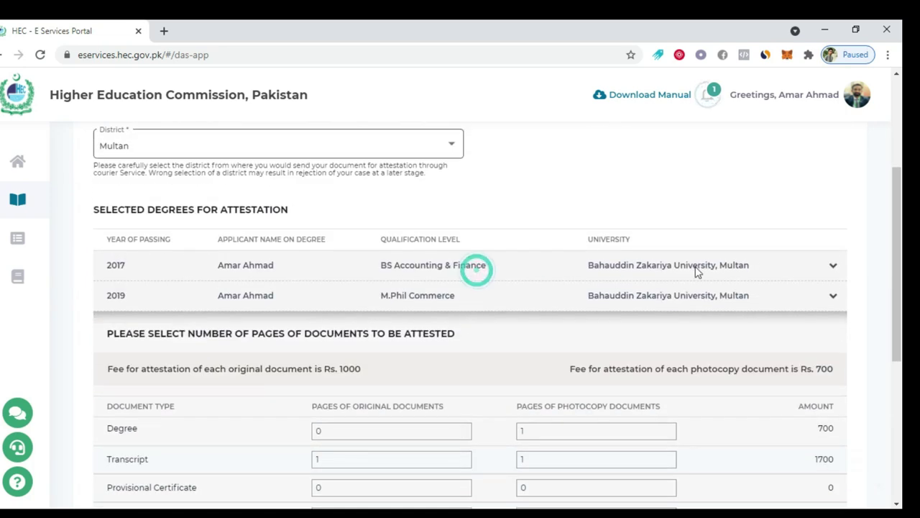
left_click(834, 270)
scroll(834, 273, "down", 4)
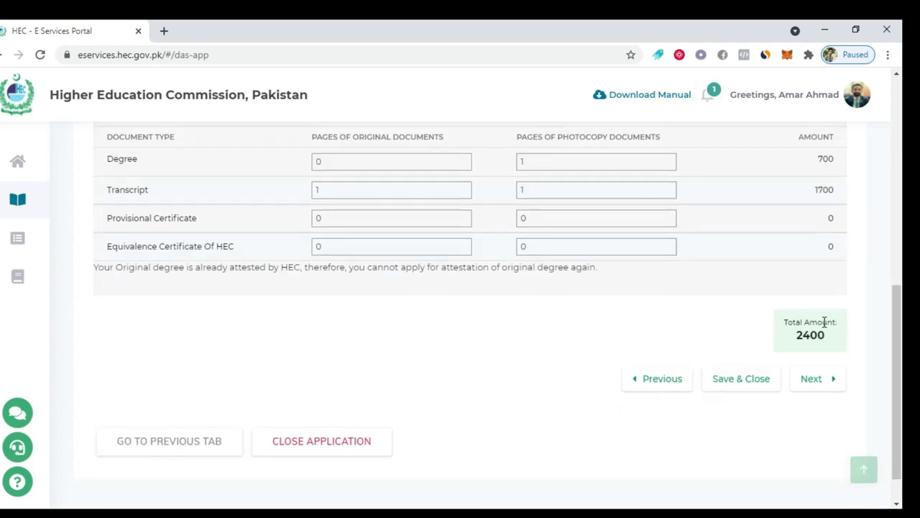
Set the Transcript original pages to 0 and move past the current degree's page counts
left_click(463, 192)
left_click(803, 379)
scroll(540, 362, "down", 4)
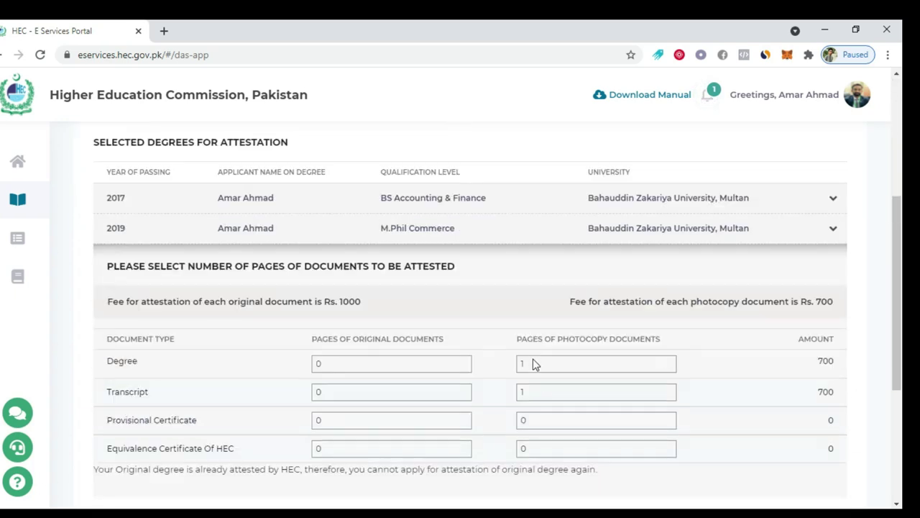
scroll(533, 363, "down", 4)
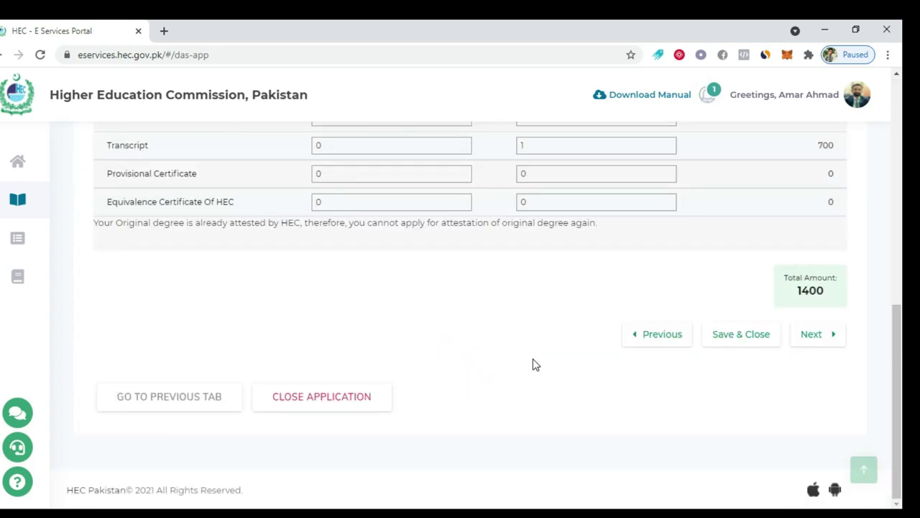
scroll(534, 363, "up", 5)
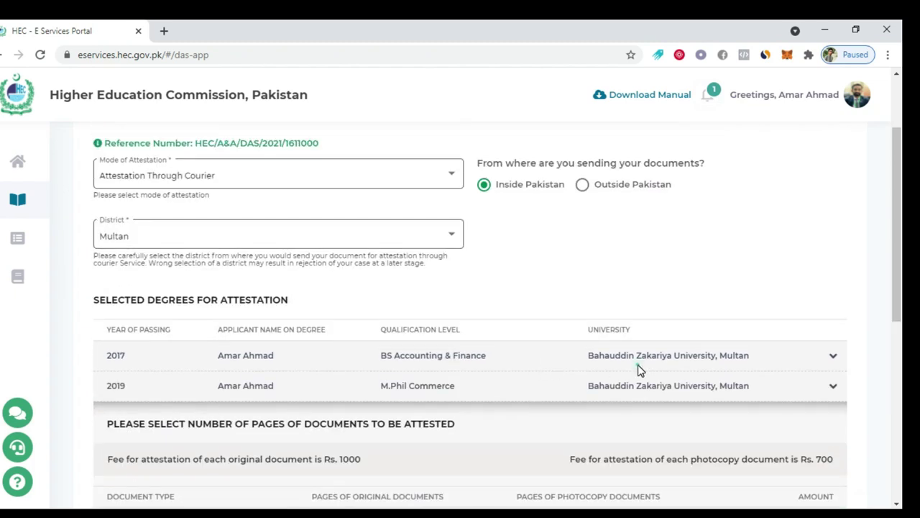
scroll(819, 374, "down", 4)
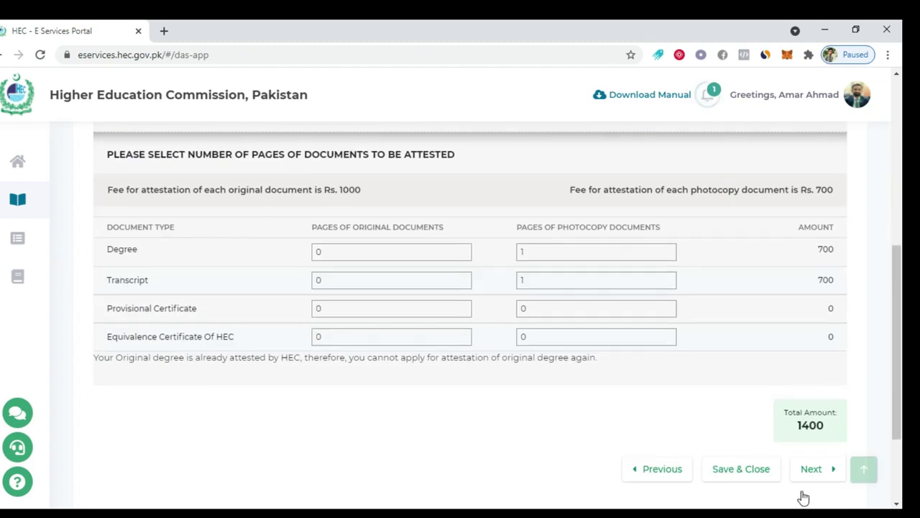
left_click(809, 468)
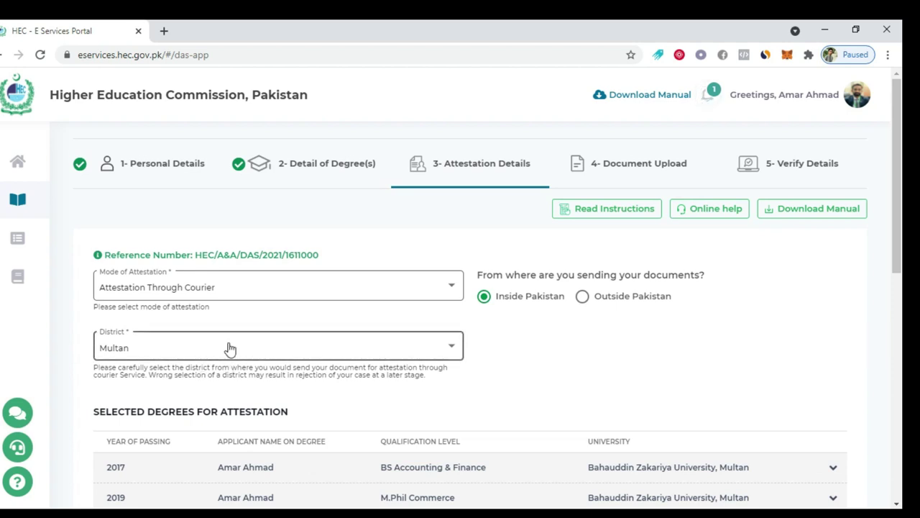
scroll(230, 349, "down", 5)
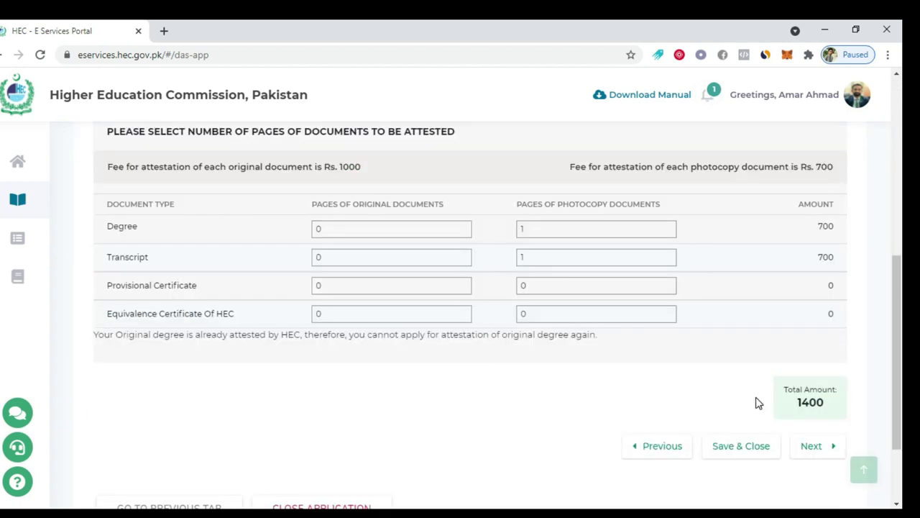
Set the other degree's original Degree pages to 0, leaving only photocopies, and proceed to Document Upload
left_click(658, 447)
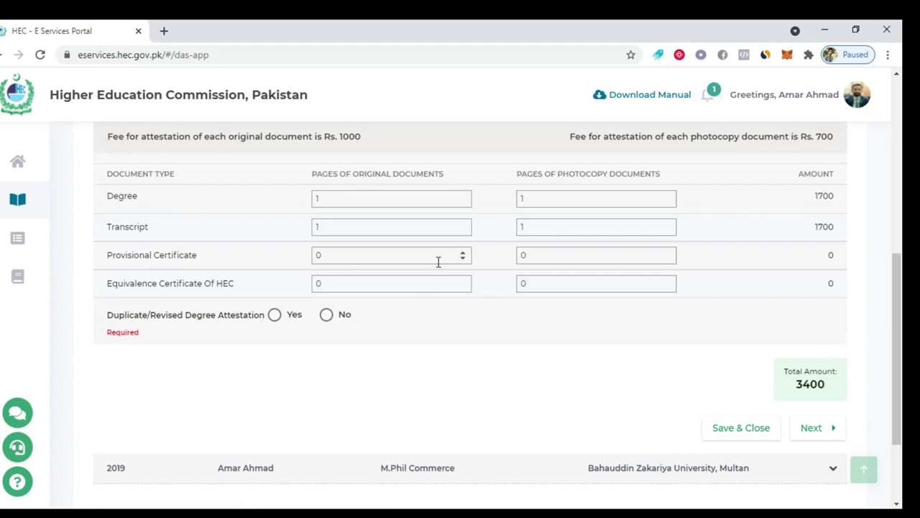
scroll(465, 302, "up", 1)
left_click(463, 269)
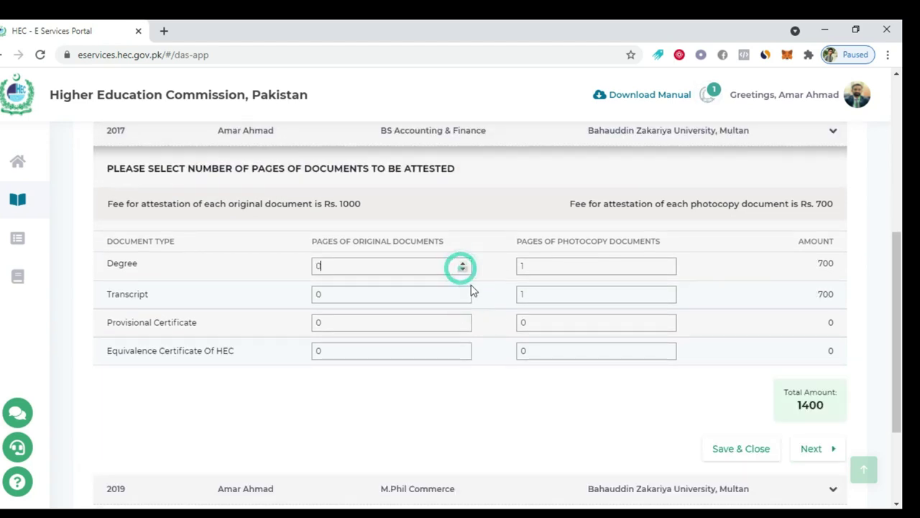
scroll(654, 372, "down", 3)
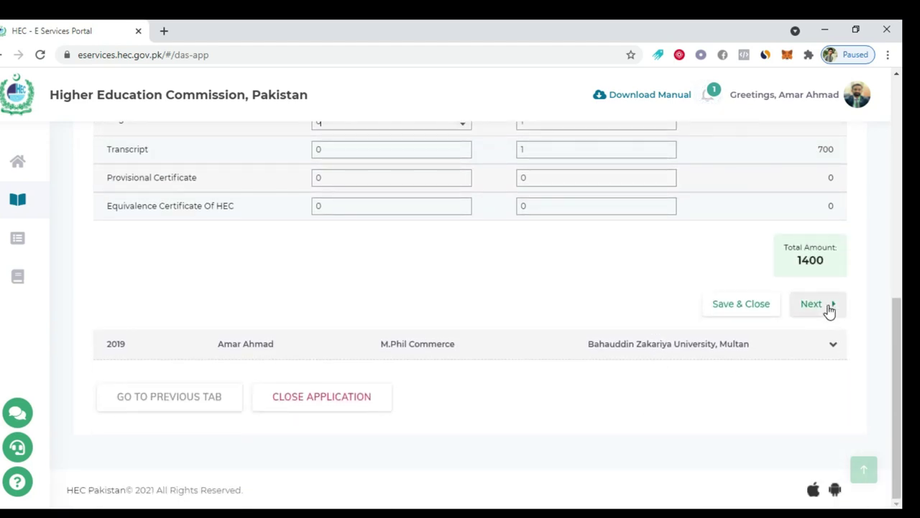
left_click(826, 309)
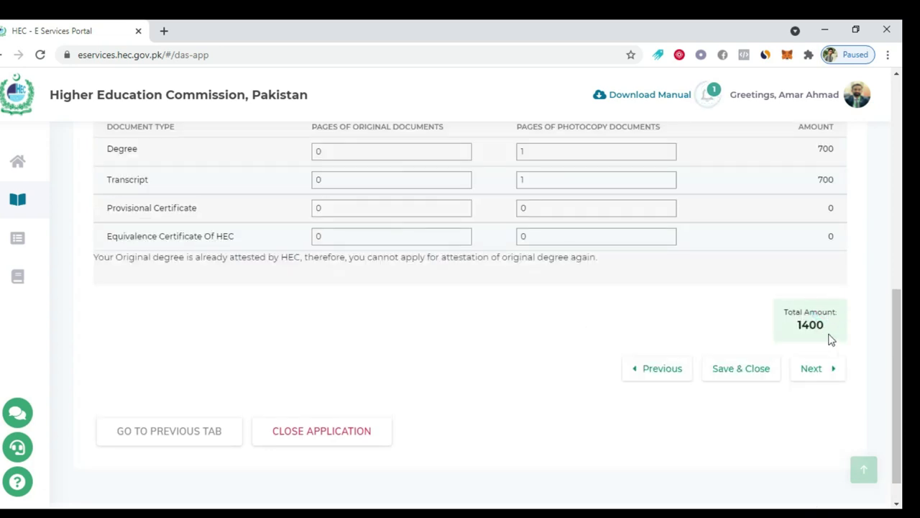
left_click(835, 370)
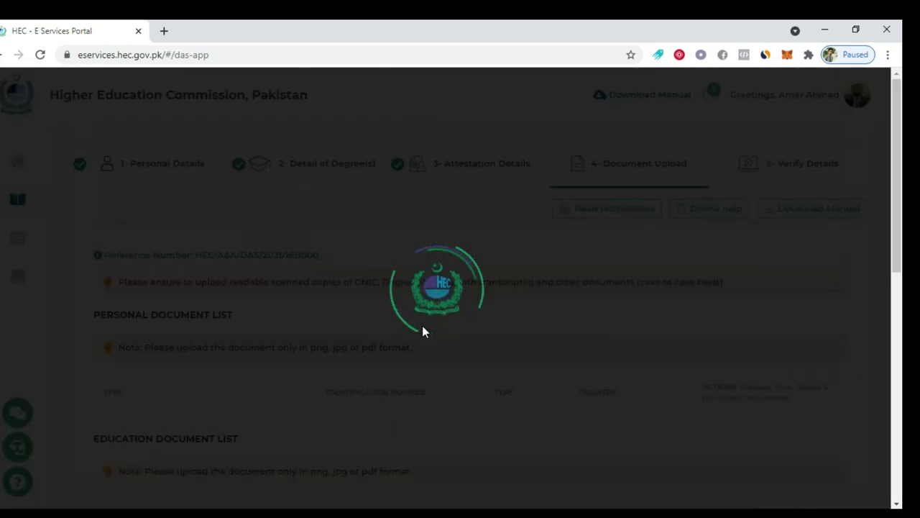
Start adding another CNIC front file, cancel the file chooser, and scroll down to Other Documents
scroll(428, 321, "down", 3)
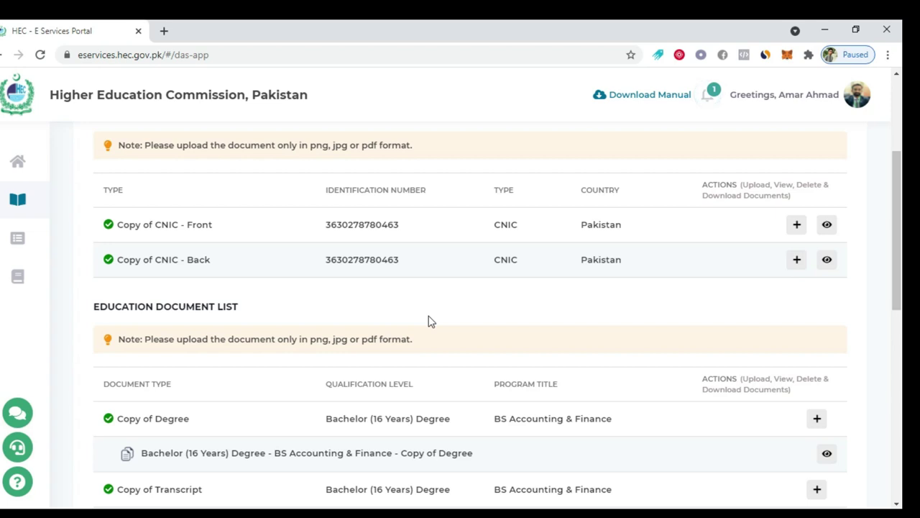
scroll(430, 320, "up", 2)
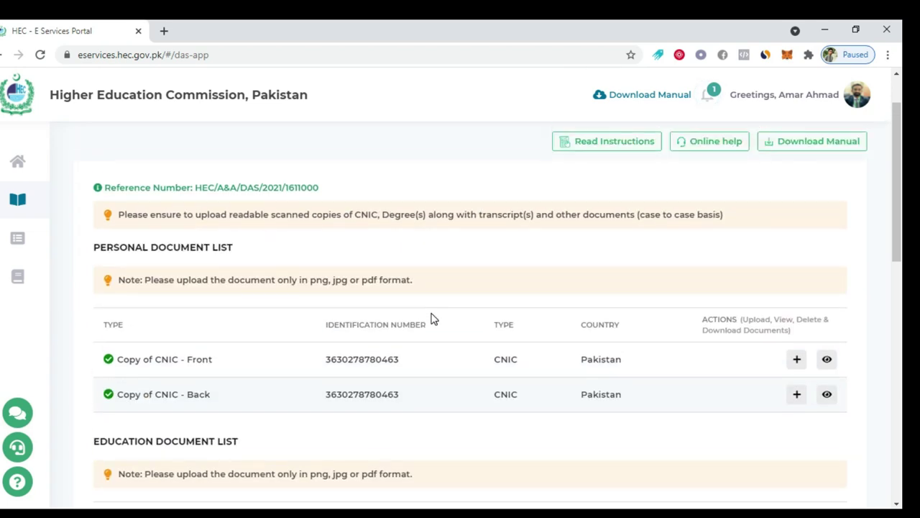
left_click(797, 360)
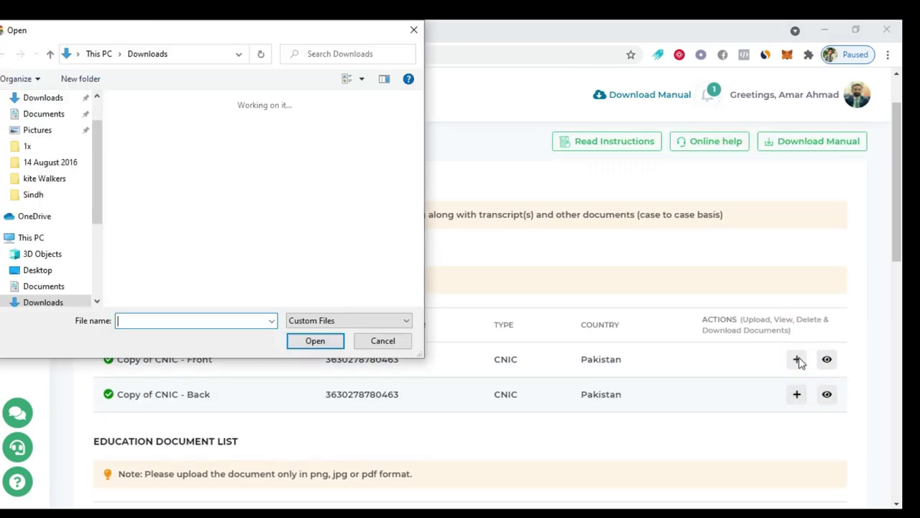
scroll(225, 216, "down", 2)
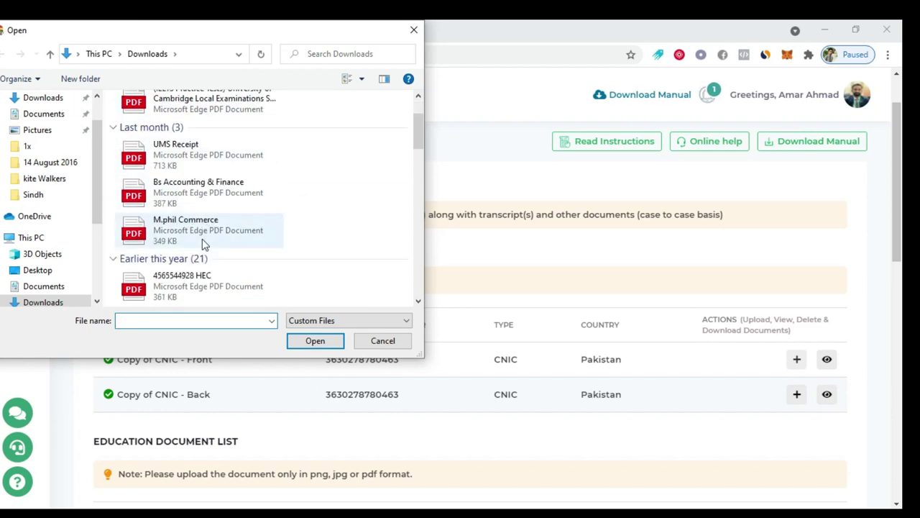
scroll(251, 243, "up", 2)
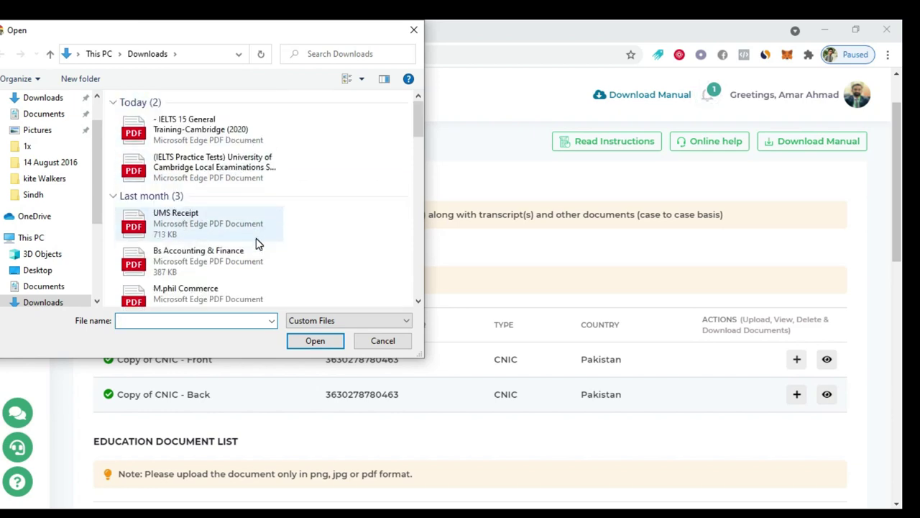
left_click(383, 341)
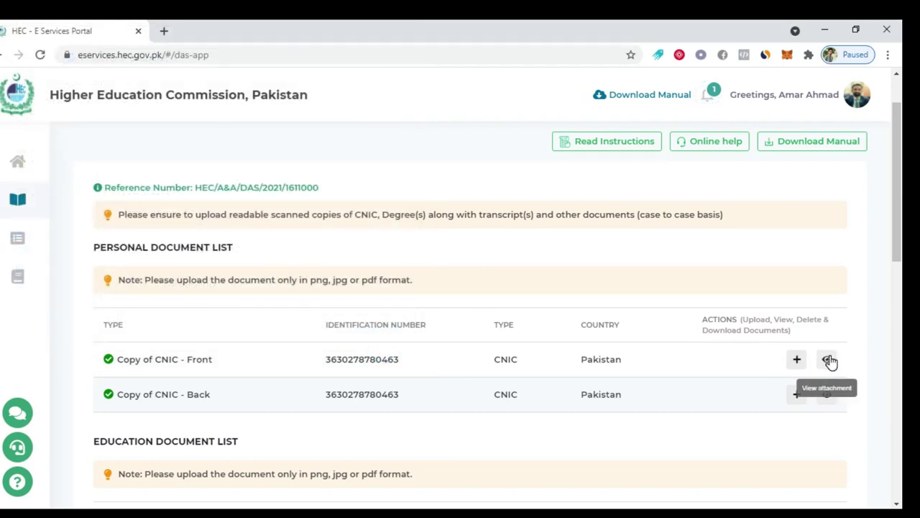
scroll(606, 306, "down", 4)
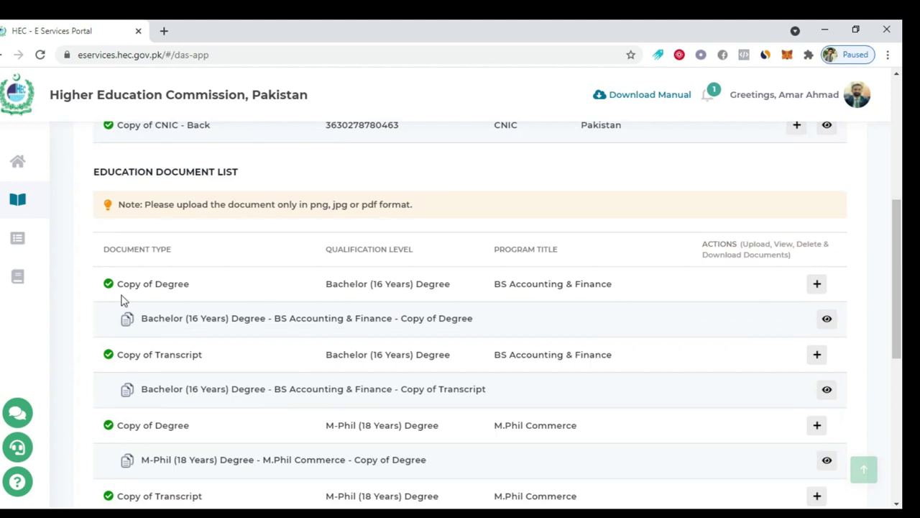
scroll(421, 279, "down", 2)
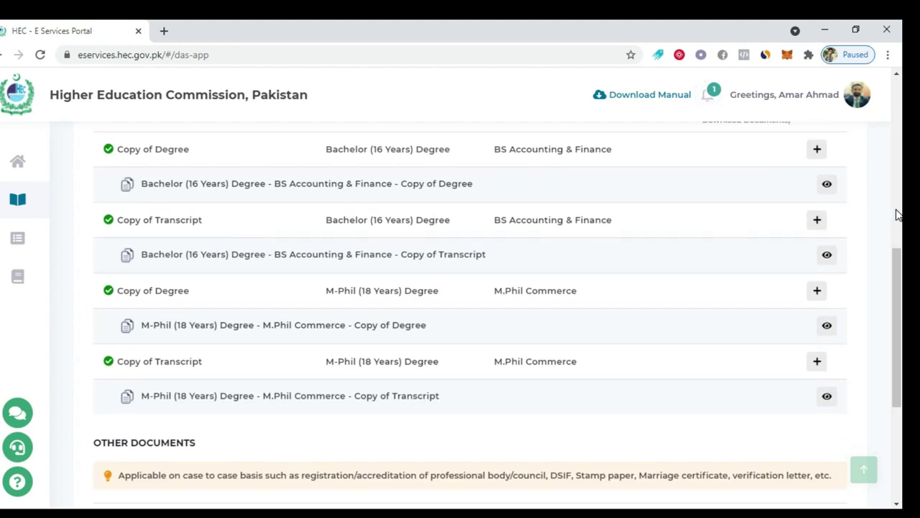
scroll(797, 320, "down", 3)
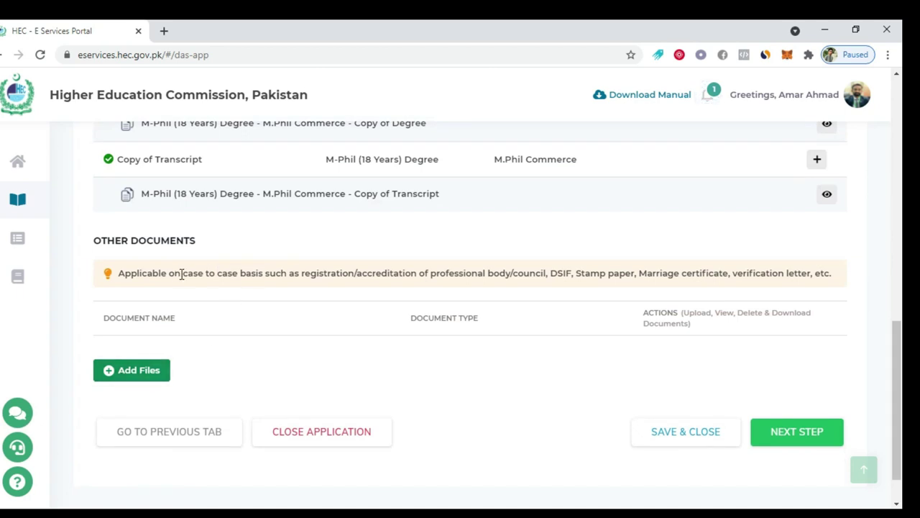
Add an Other Documents upload form and browse its document type list without choosing one
left_click(146, 379)
scroll(294, 345, "down", 2)
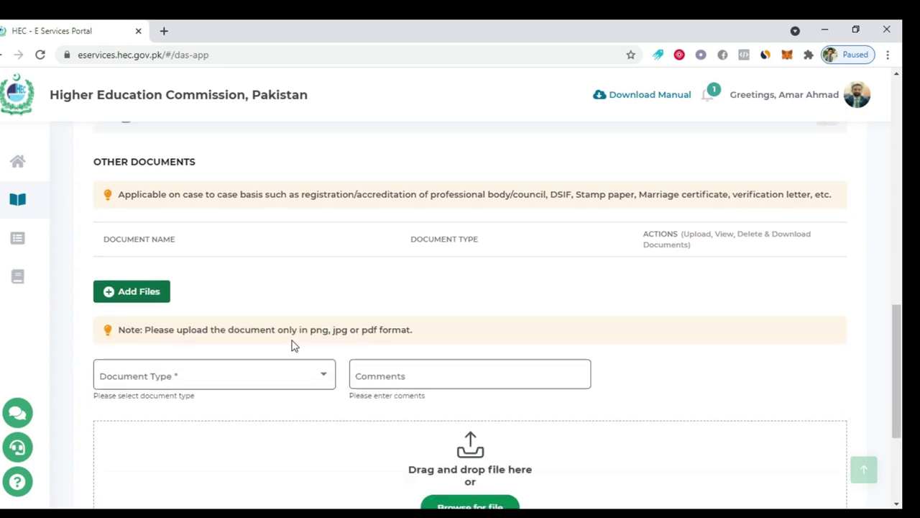
left_click(287, 314)
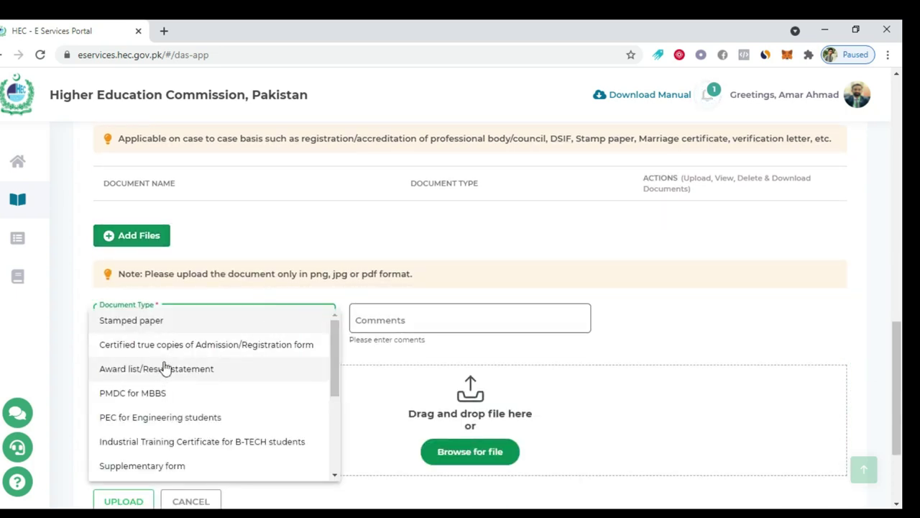
scroll(176, 422, "down", 1)
scroll(176, 422, "down", 3)
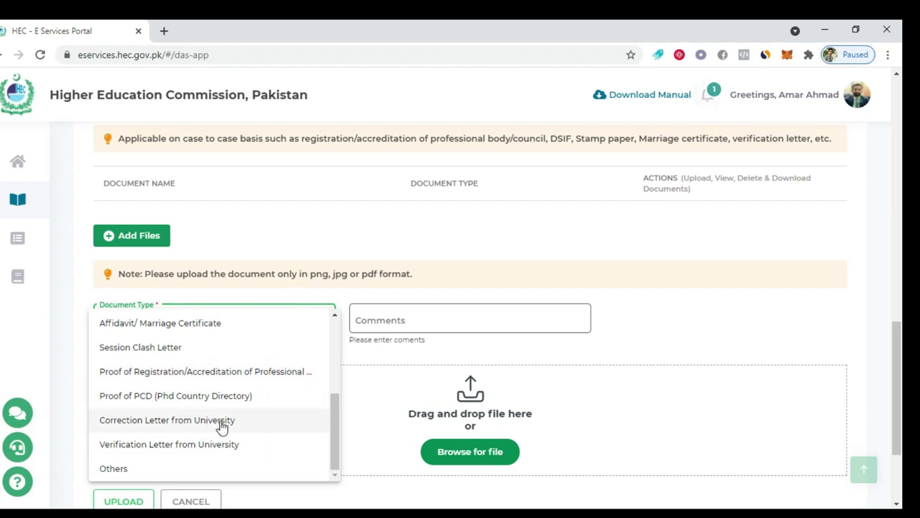
left_click(274, 252)
Recheck the document types, then close the extra upload form without adding files
left_click(237, 323)
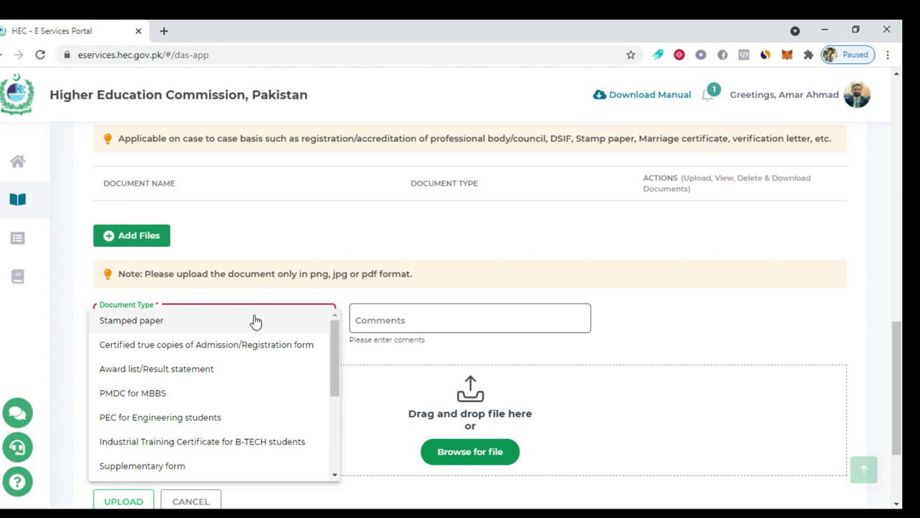
scroll(277, 338, "down", 5)
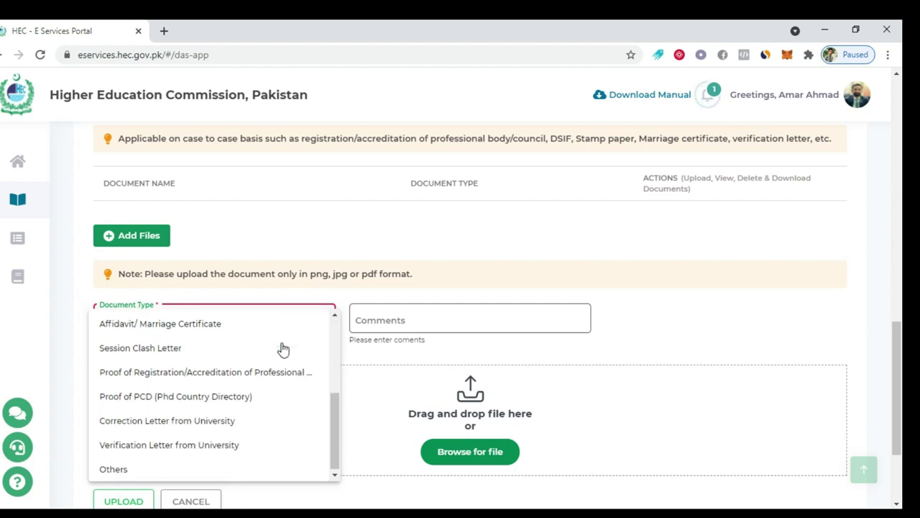
scroll(282, 341, "down", 2)
left_click(719, 325)
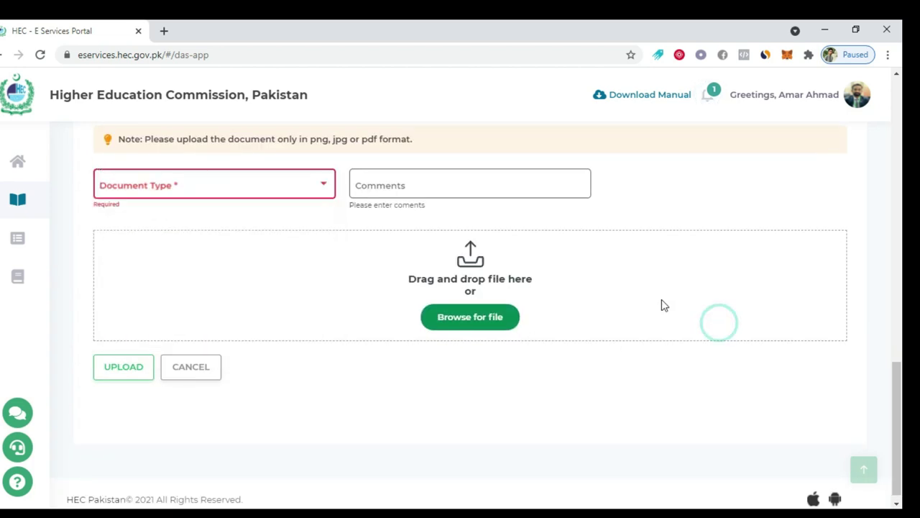
scroll(651, 273, "up", 3)
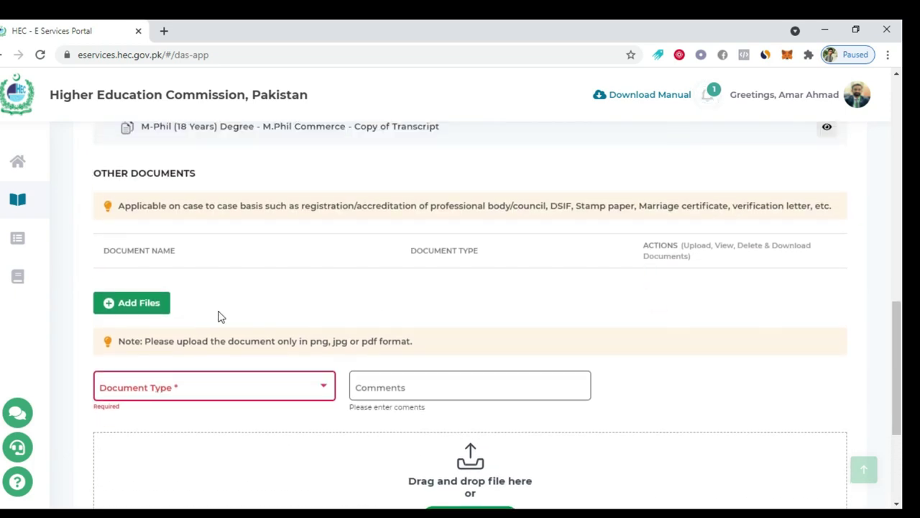
scroll(419, 369, "up", 1)
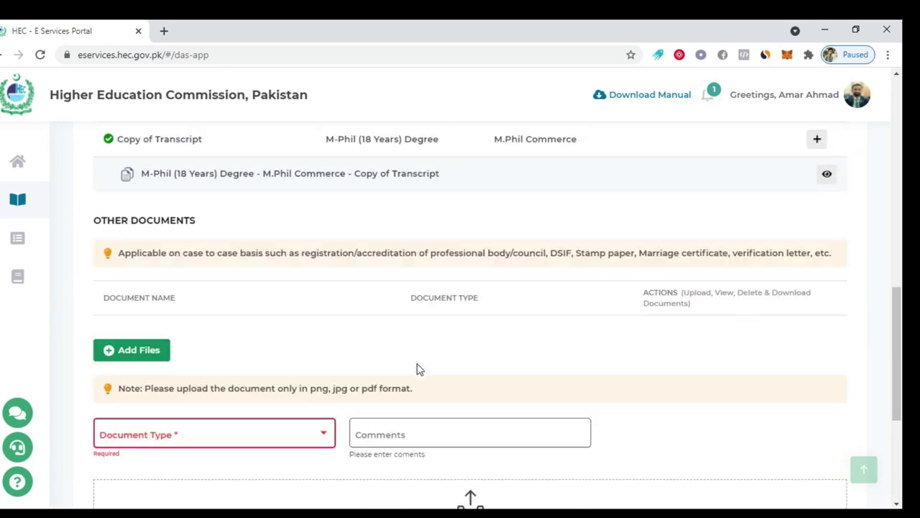
scroll(417, 370, "down", 4)
left_click(202, 368)
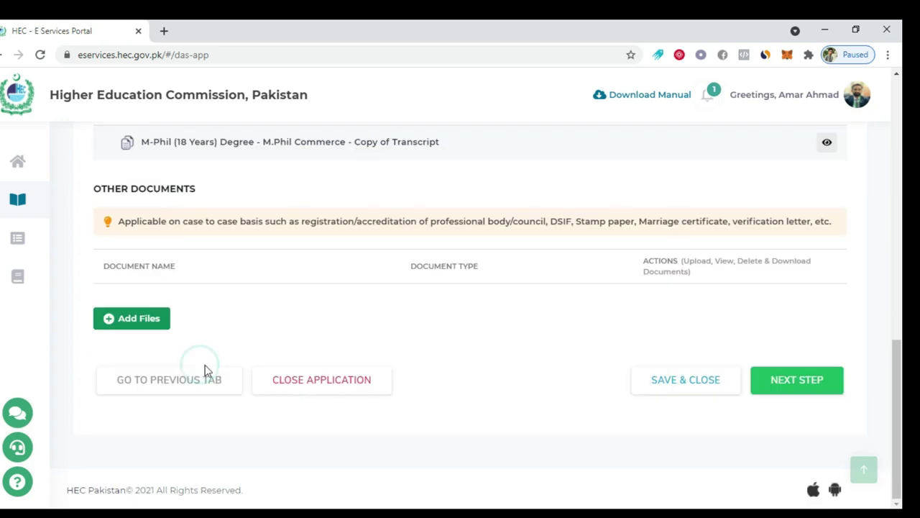
Move on to the Verify Details step
left_click(813, 394)
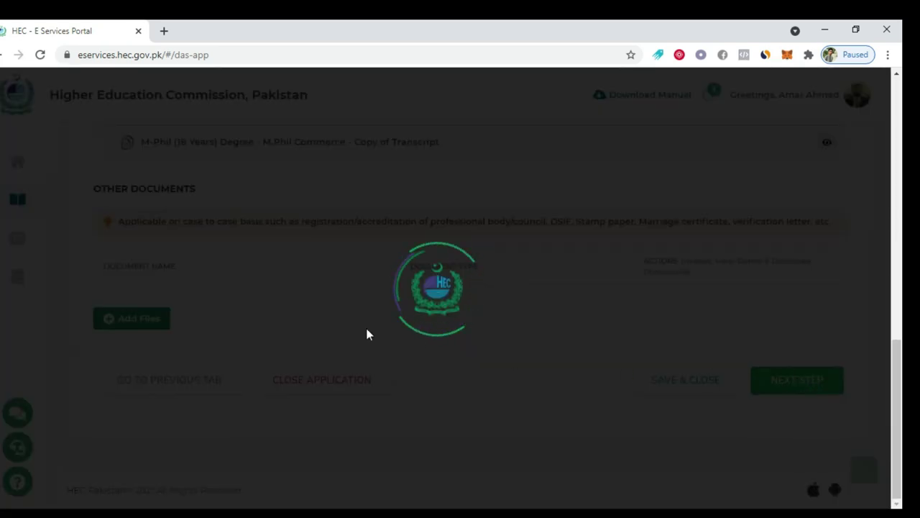
scroll(402, 286, "down", 2)
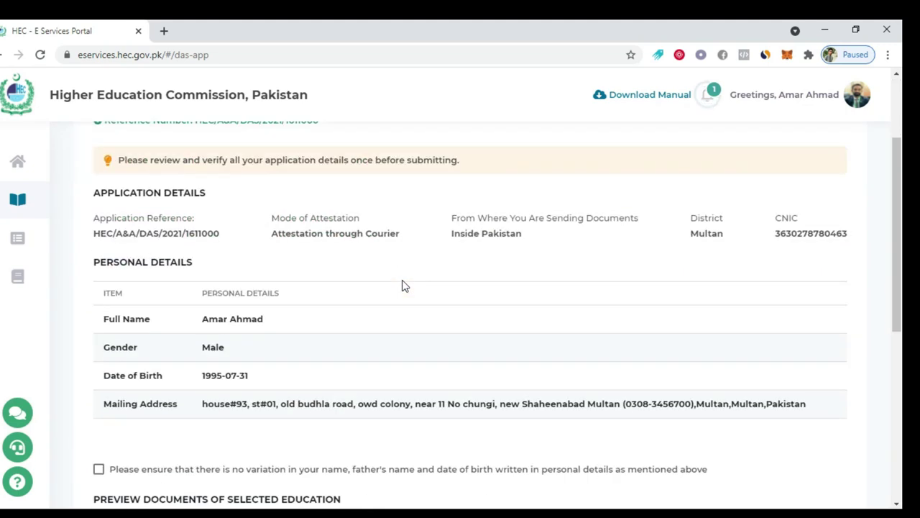
scroll(402, 286, "down", 5)
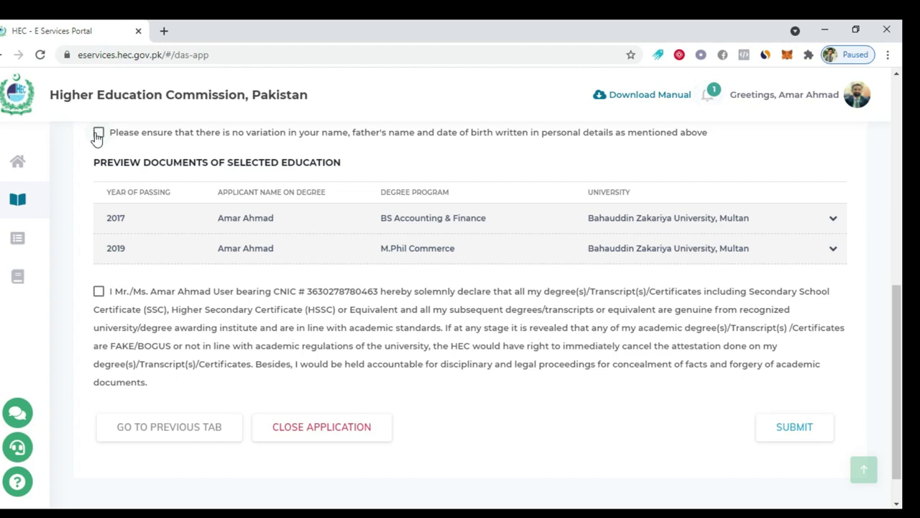
Confirm the name and birth date have no variation, tick the declaration, and submit the application
left_click(99, 135)
scroll(173, 309, "down", 1)
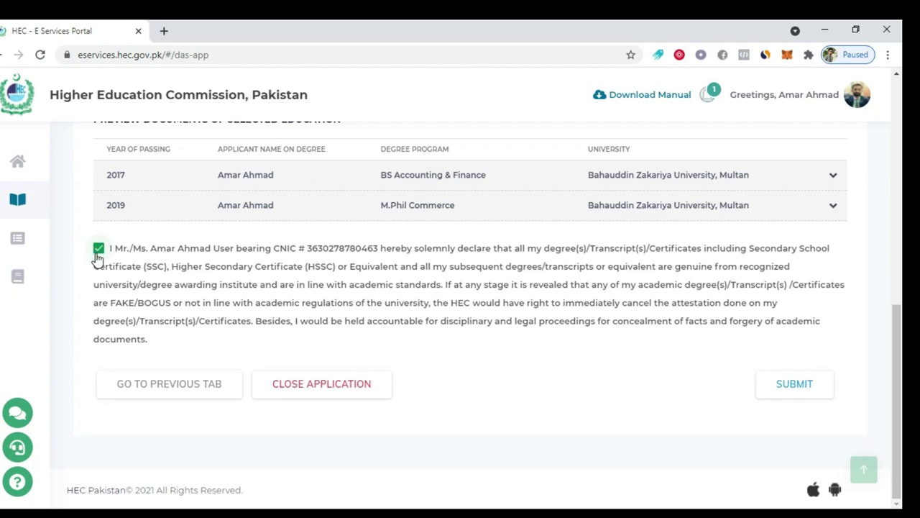
left_click(764, 392)
scroll(264, 275, "up", 4)
scroll(264, 275, "down", 4)
scroll(264, 276, "up", 10)
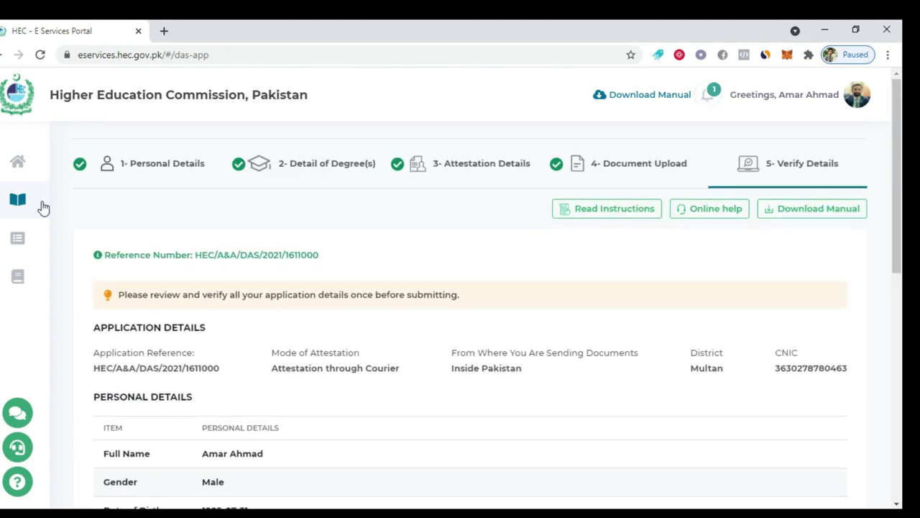
Return to the dashboard, acknowledge the application-saved notice, and review My Applications and Recent Activities
mouse_move(14, 170)
left_click(43, 164)
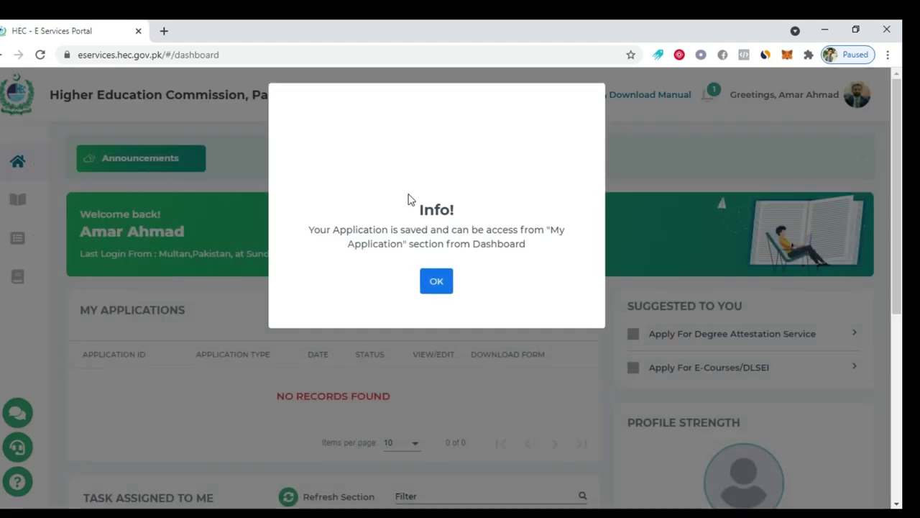
left_click(435, 281)
scroll(319, 242, "down", 2)
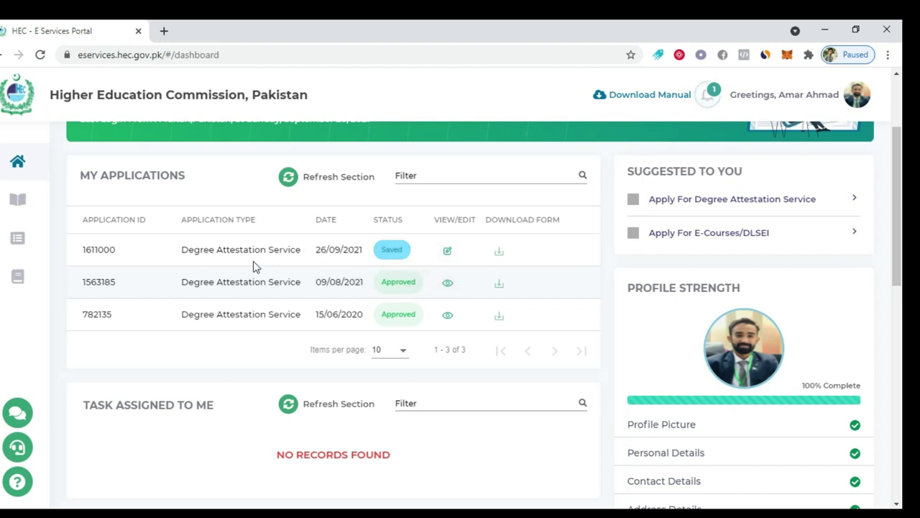
scroll(254, 264, "down", 1)
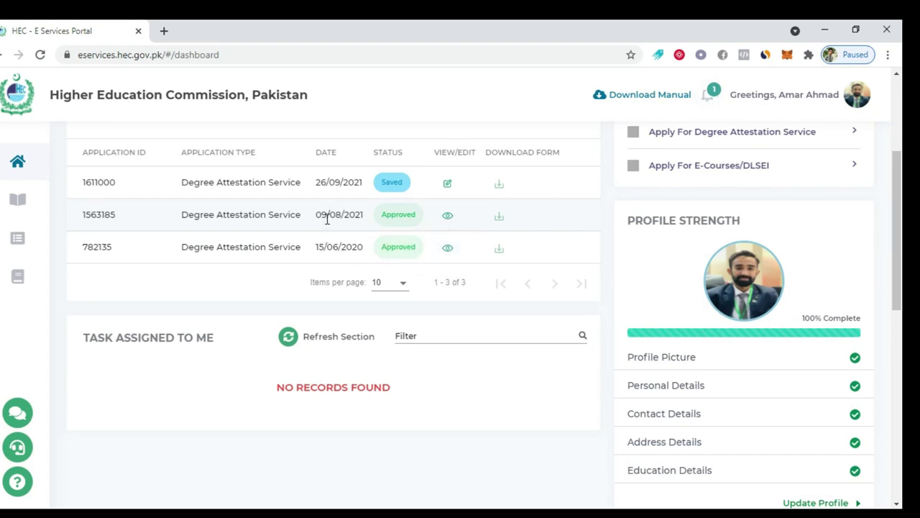
scroll(524, 277, "down", 7)
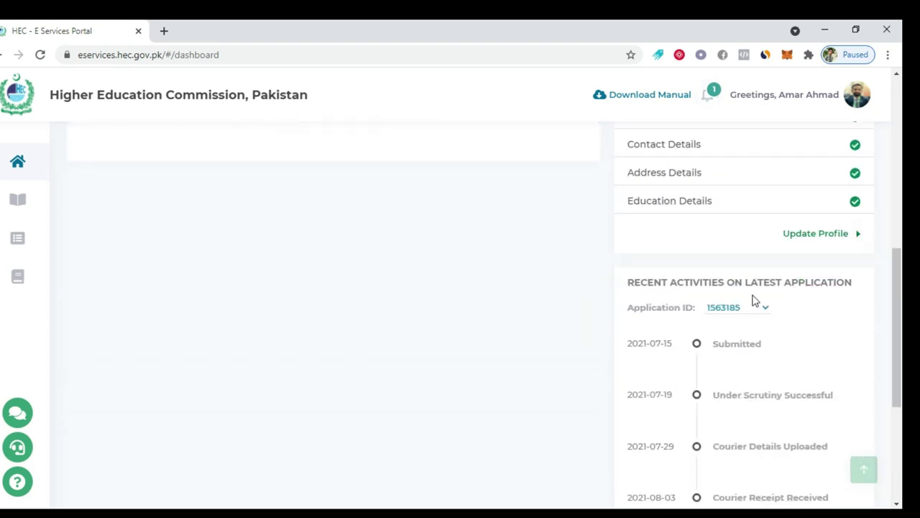
scroll(780, 319, "up", 1)
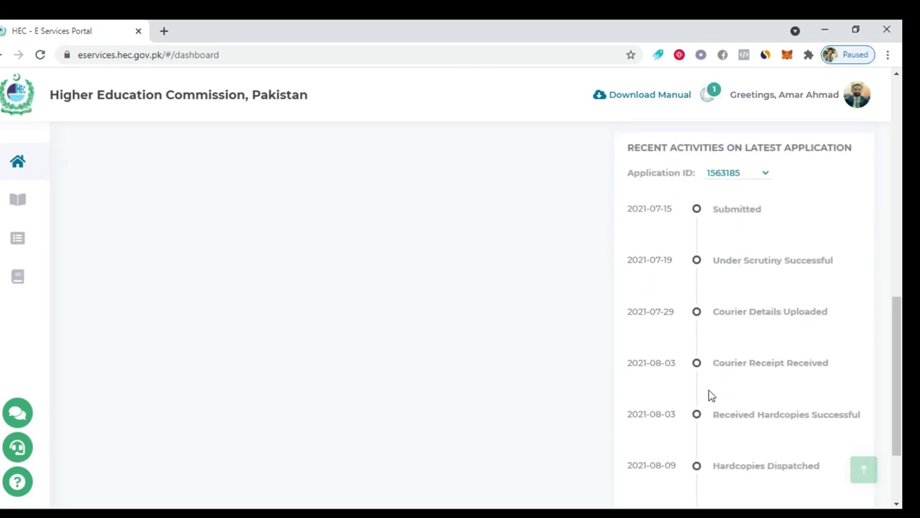
scroll(776, 460, "down", 1)
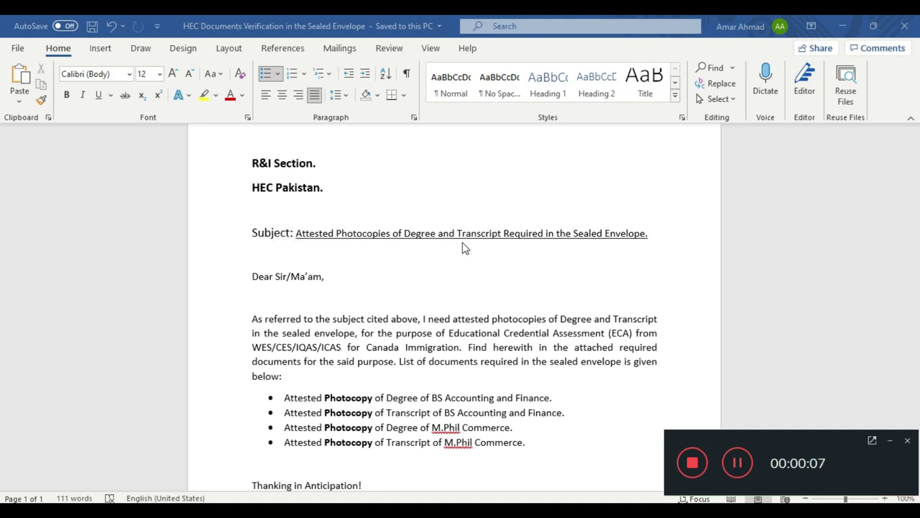
Read through the sealed-envelope letter in Word, briefly selecting M.Phil, then switch to Chrome
scroll(308, 320, "down", 2)
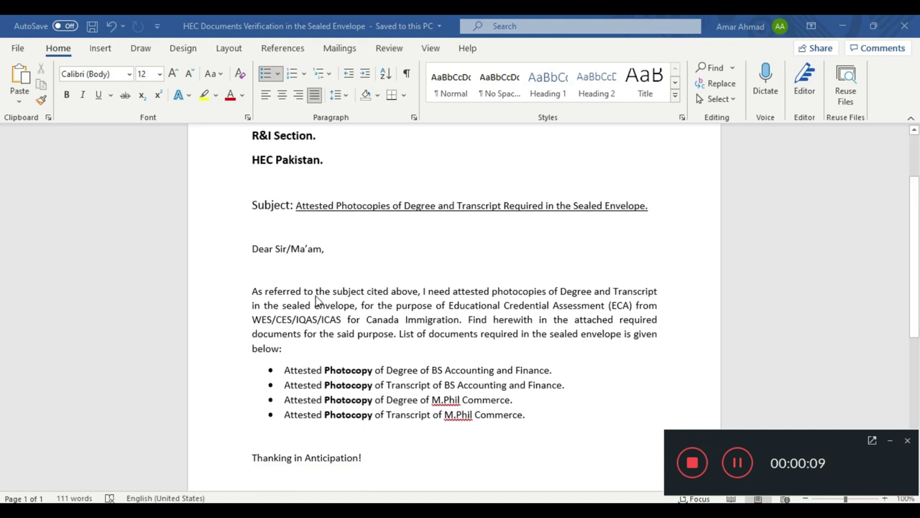
scroll(297, 259, "down", 1)
scroll(266, 248, "up", 1)
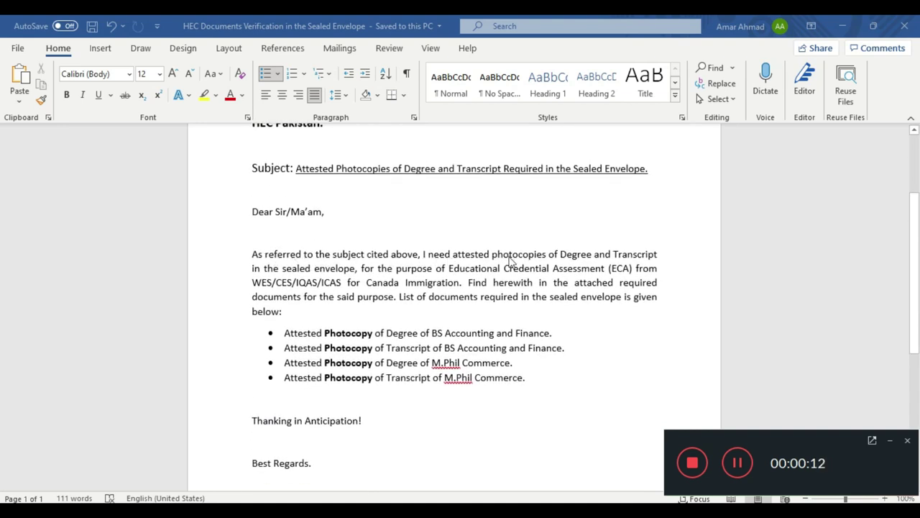
scroll(545, 282, "down", 1)
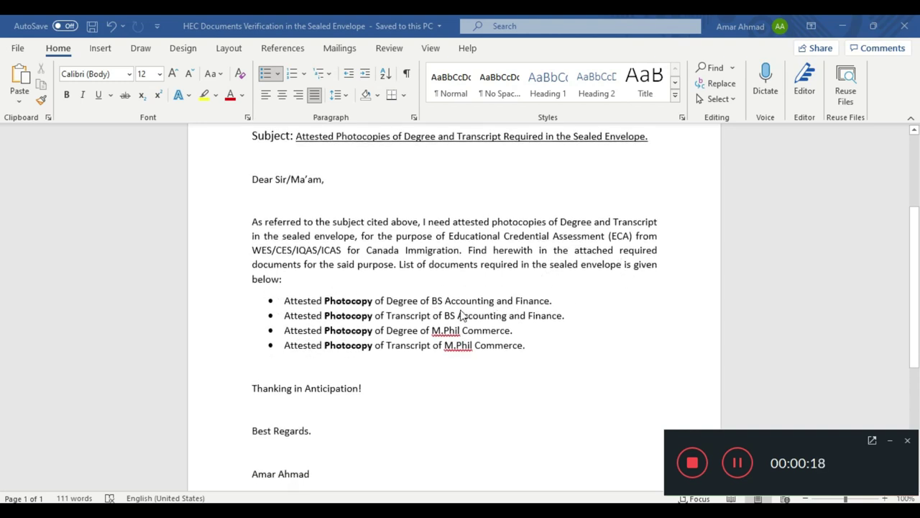
double_click(446, 331)
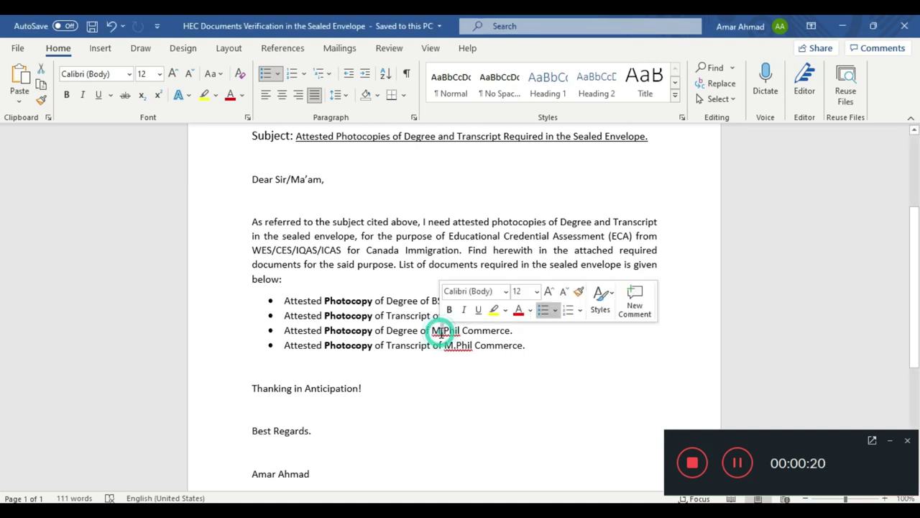
left_click(448, 331)
left_click(431, 330)
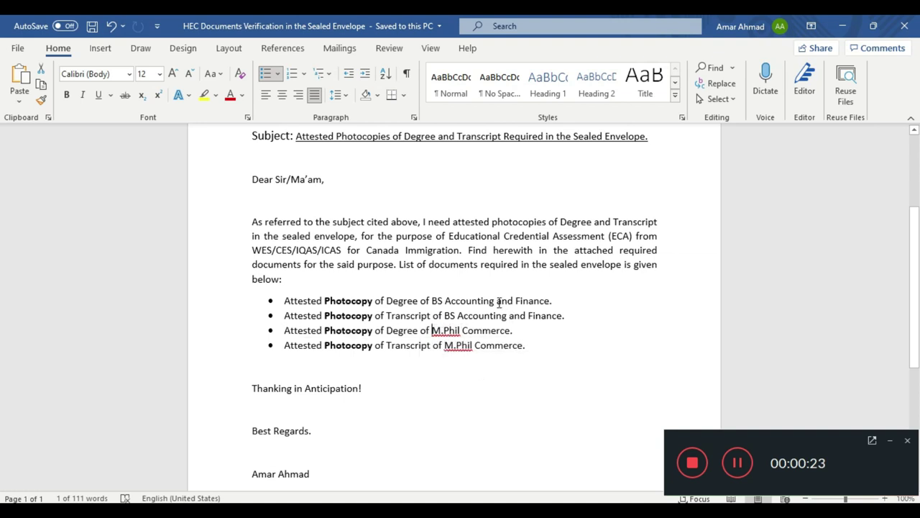
scroll(442, 352, "down", 2)
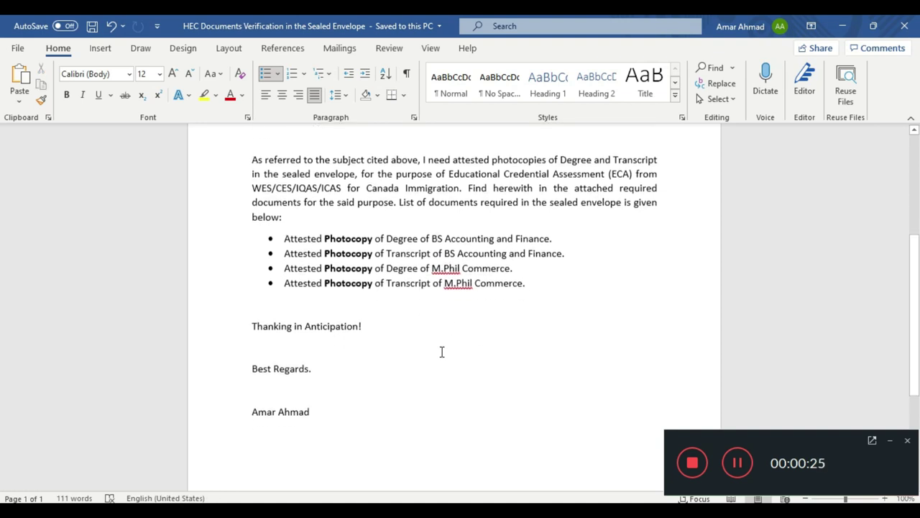
scroll(263, 302, "up", 4)
scroll(264, 305, "up", 2)
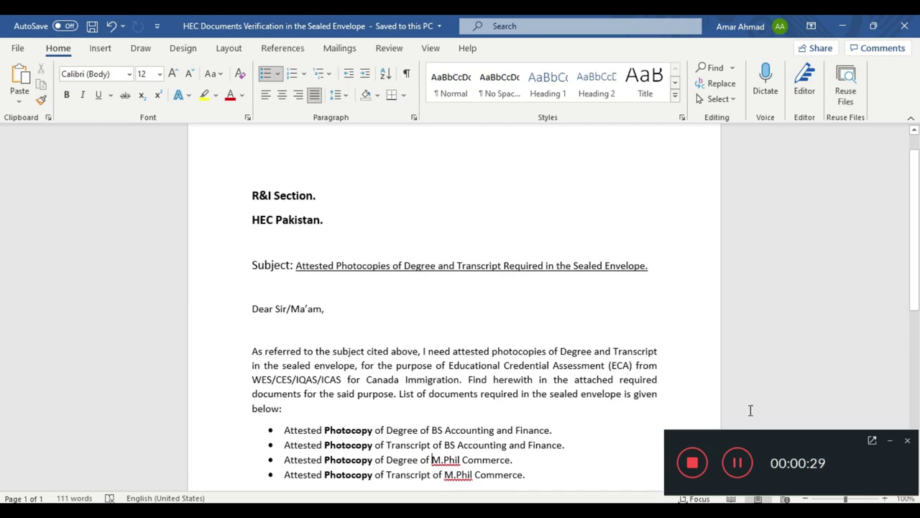
scroll(384, 292, "down", 3)
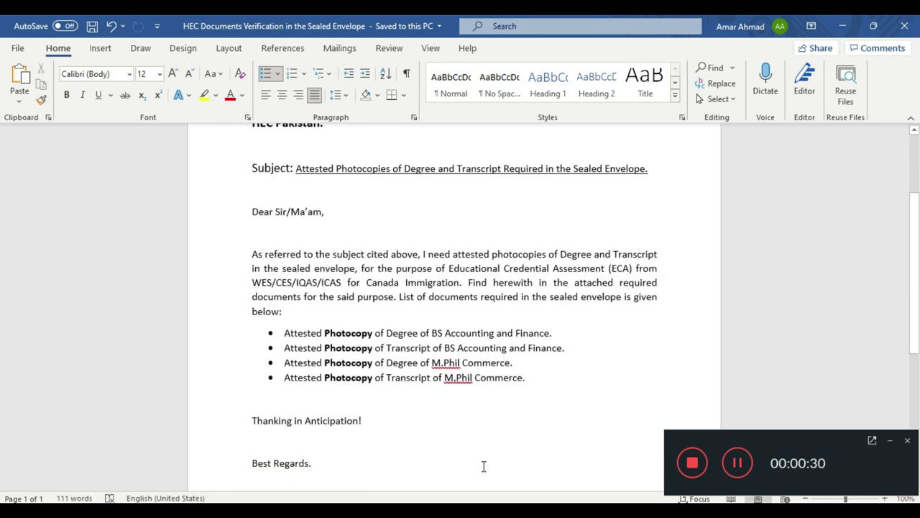
key("alt+Tab")
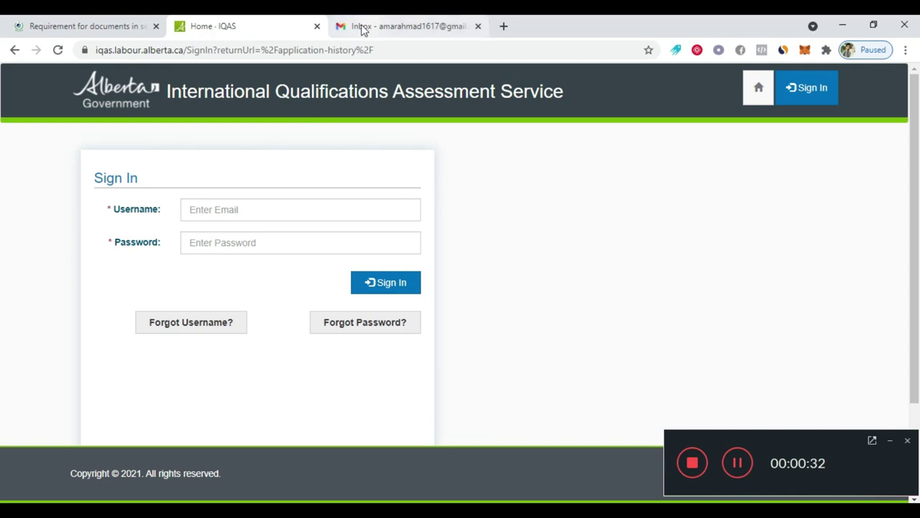
Close the IQAS tab and select the bullet about keeping attested photocopies on the HEC requirements page
left_click(317, 26)
left_click(72, 21)
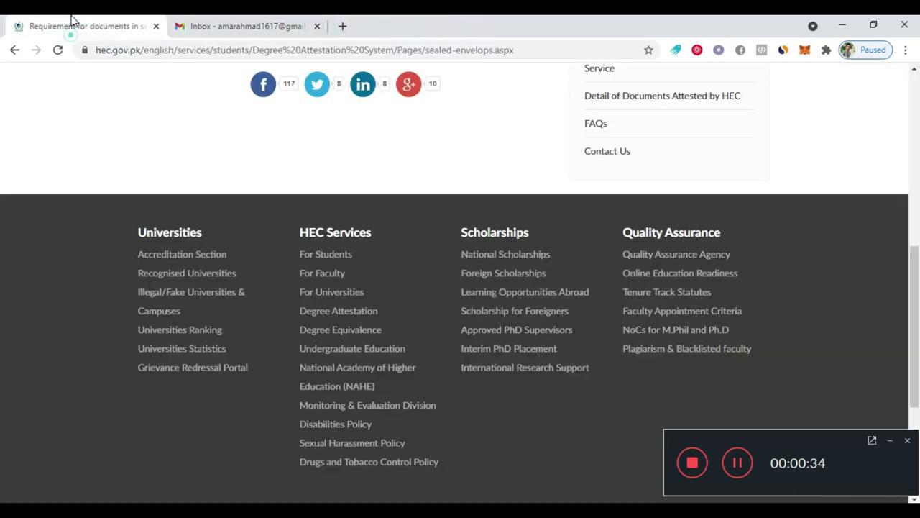
scroll(194, 141, "up", 5)
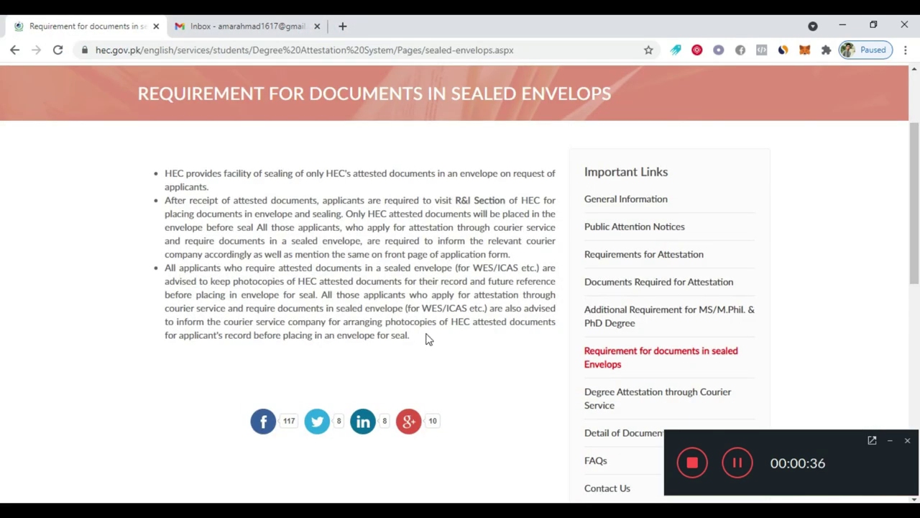
left_click_drag(407, 337, 164, 272)
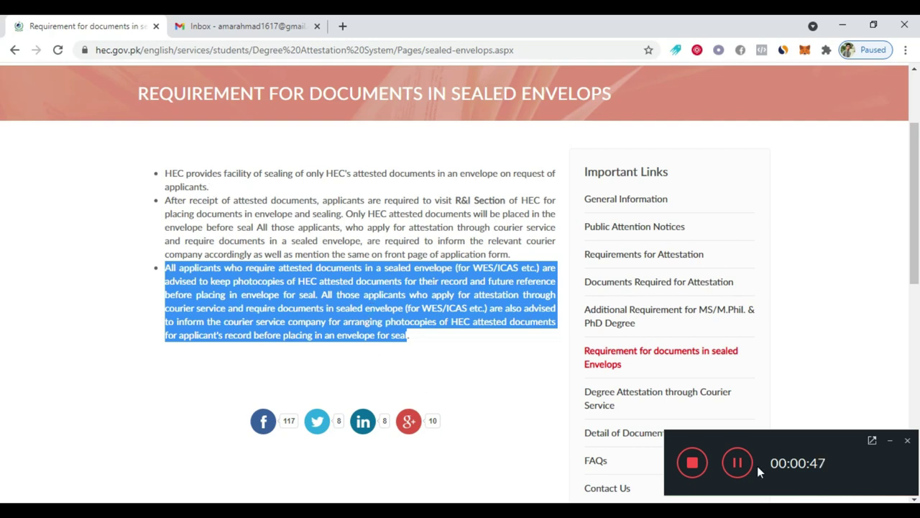
left_click(692, 466)
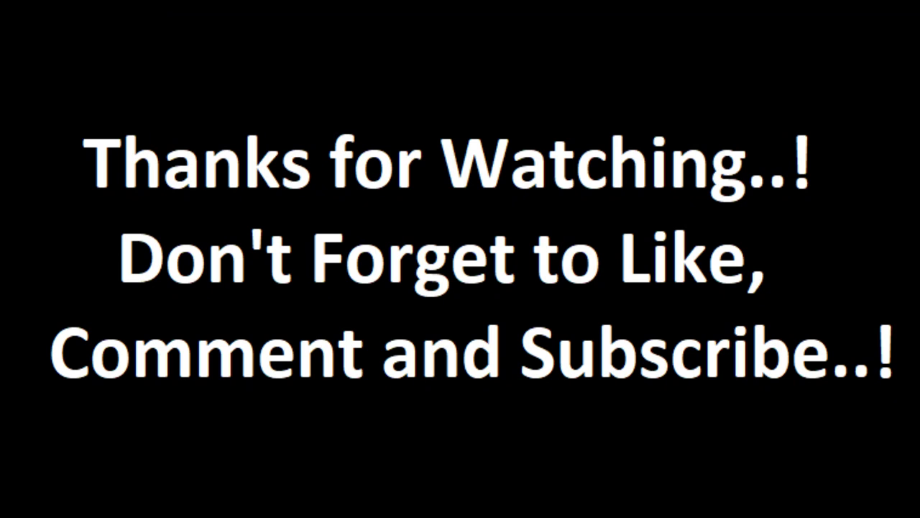